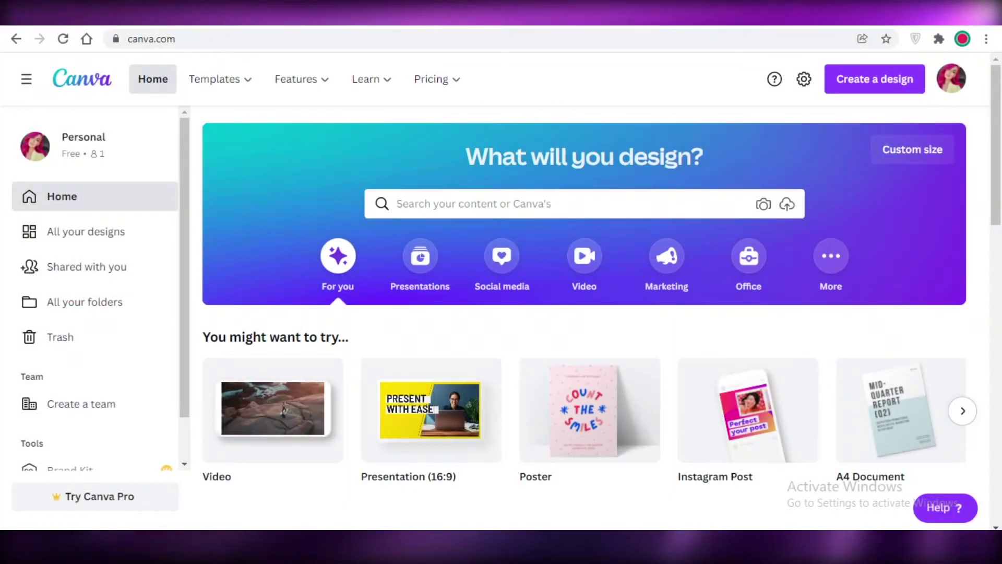
- Search Canva's templates for 'news' newsletter designs
scroll(595, 308, down, 3)
scroll(628, 256, up, 3)
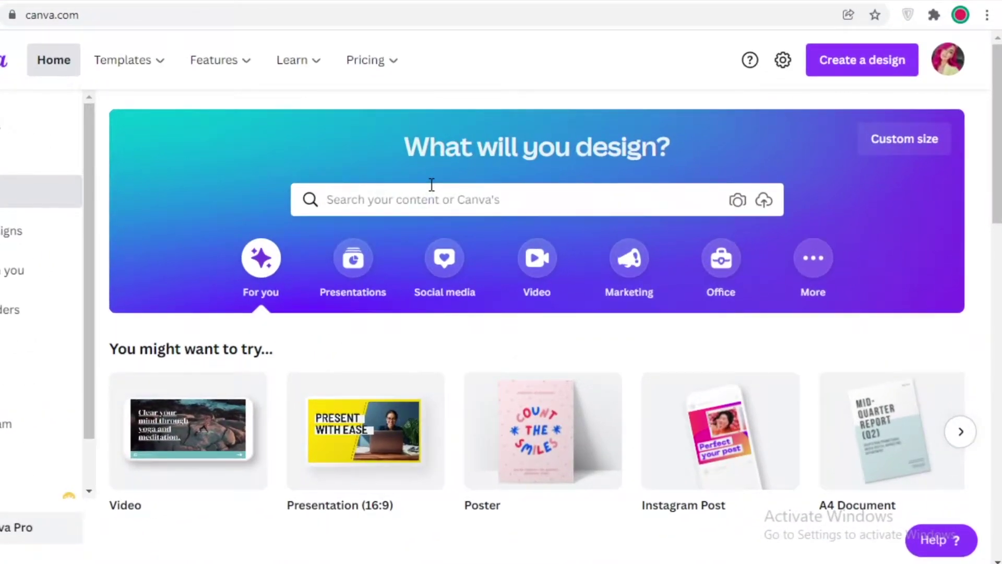
scroll(490, 189, down, 1)
scroll(432, 184, up, 1)
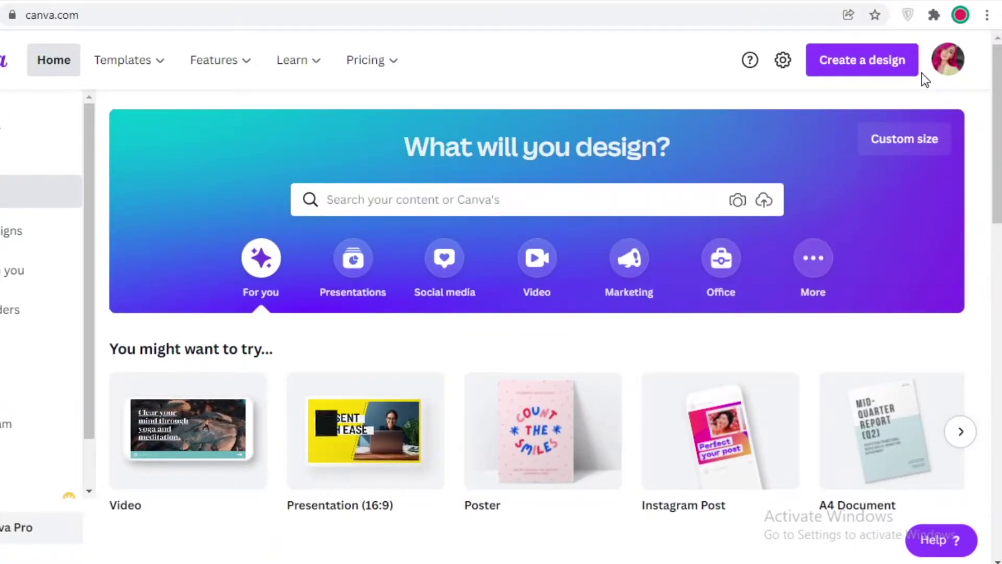
click(391, 188)
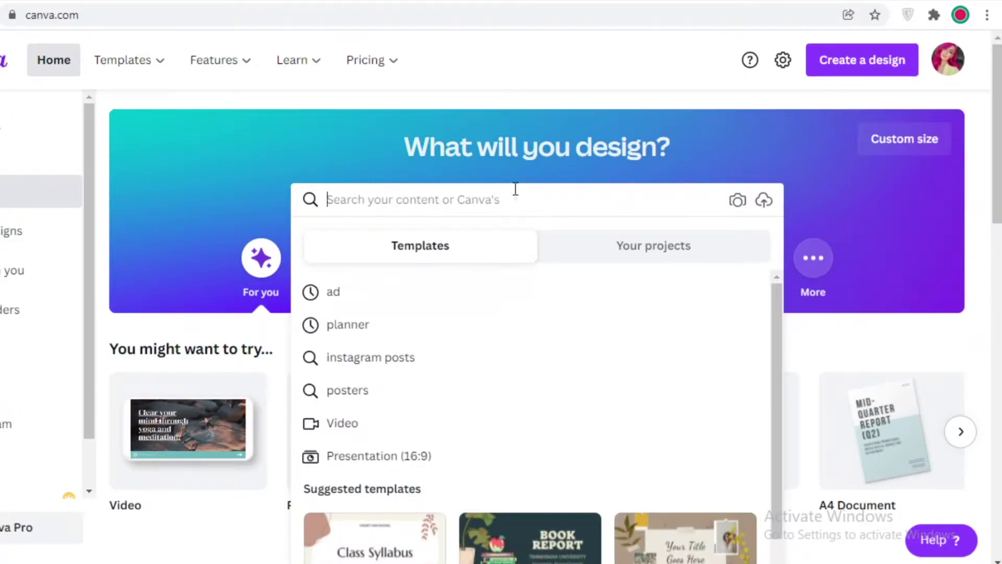
text(newslett)
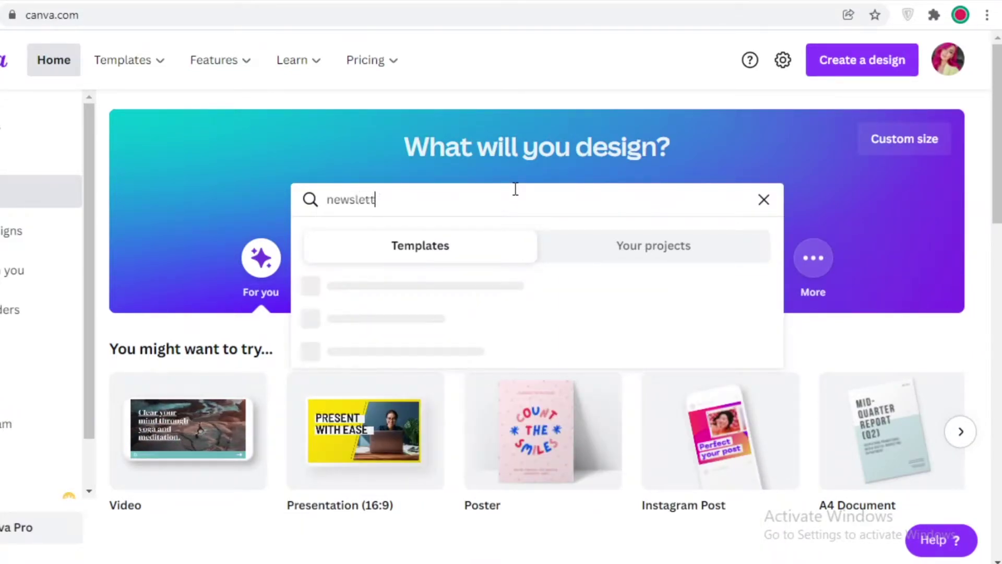
key(Return)
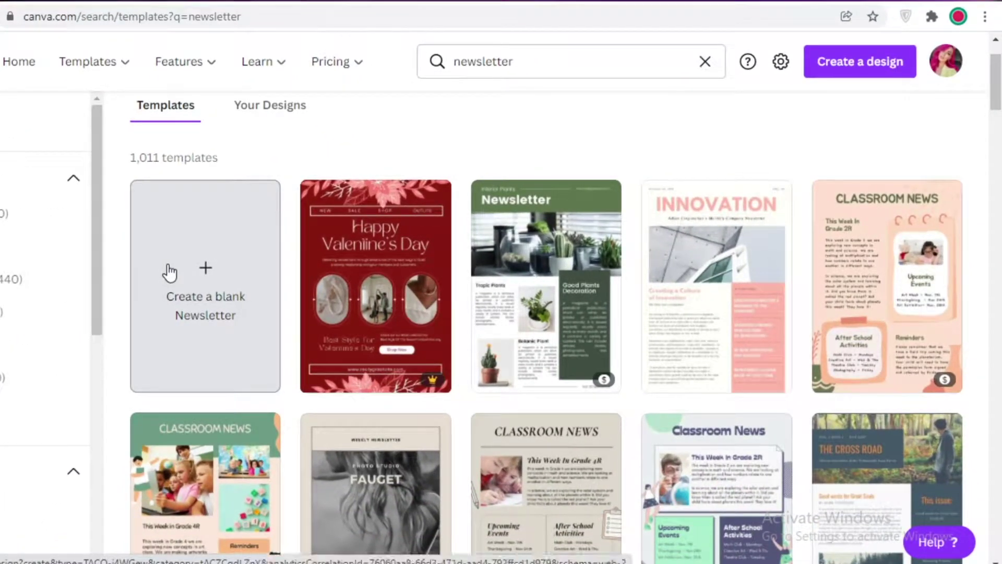
- Create a blank A4 Newsletter design from the search results
scroll(740, 349, down, 5)
scroll(608, 256, up, 1)
scroll(608, 256, down, 5)
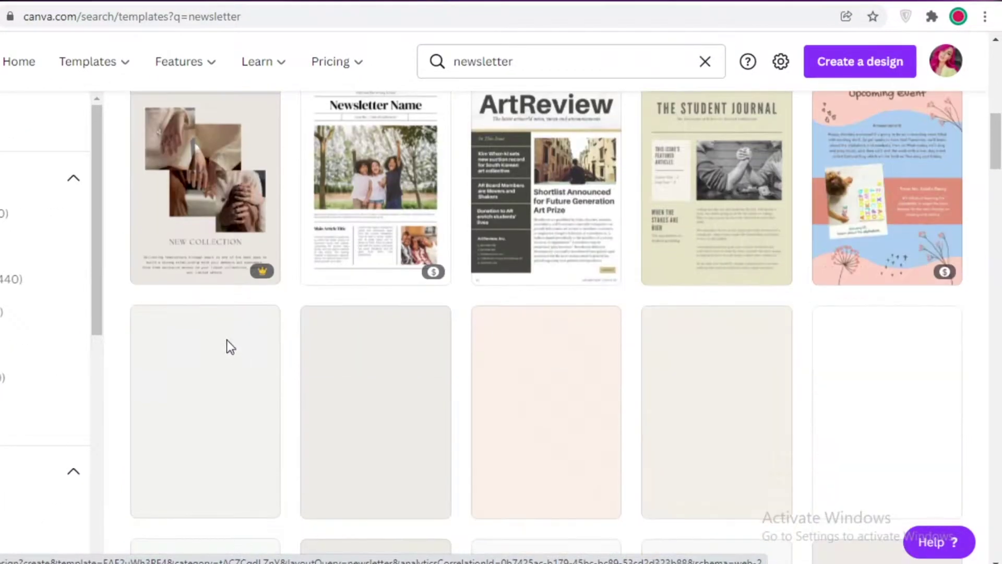
scroll(371, 434, up, 10)
click(212, 314)
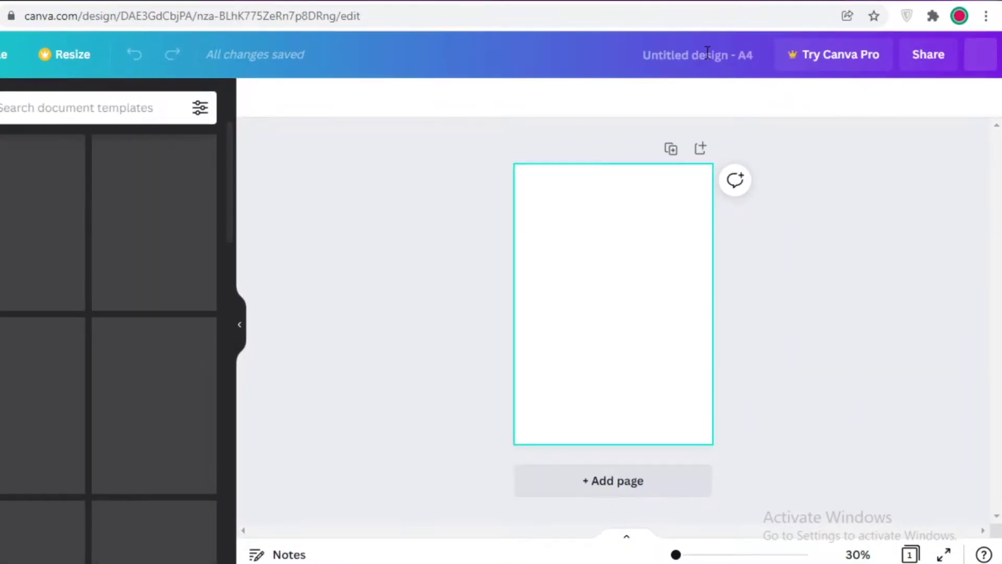
- Rename the design from 'Untitled design' to 'newsletter'
click(736, 71)
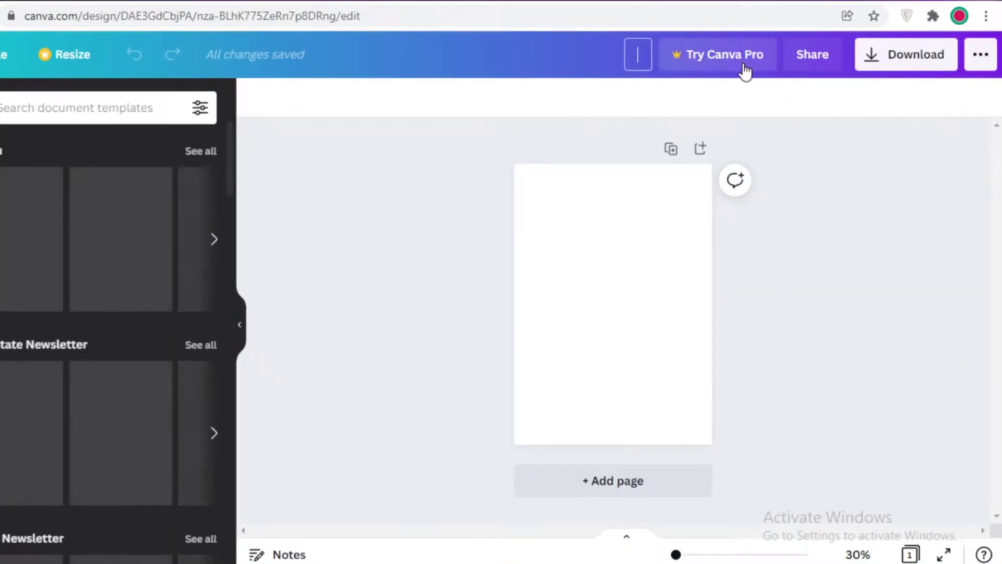
text(newsletter)
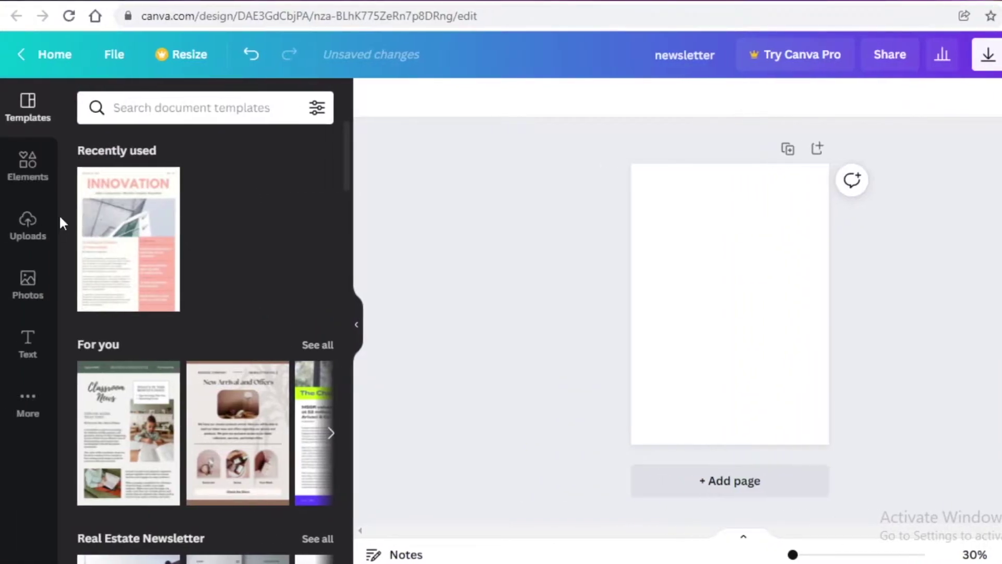
- Search Elements for 'borders' and filter the results to Graphics
click(29, 166)
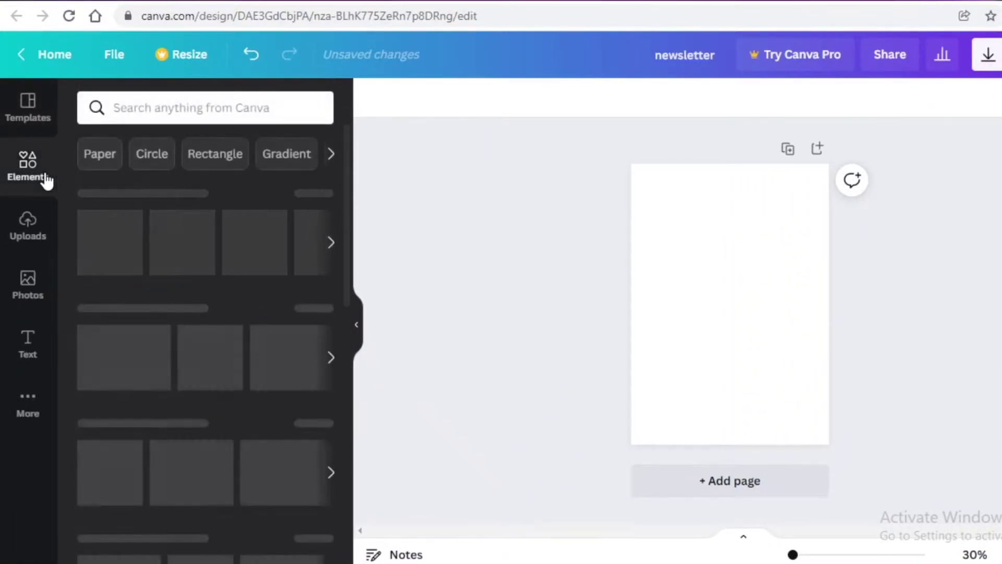
click(263, 108)
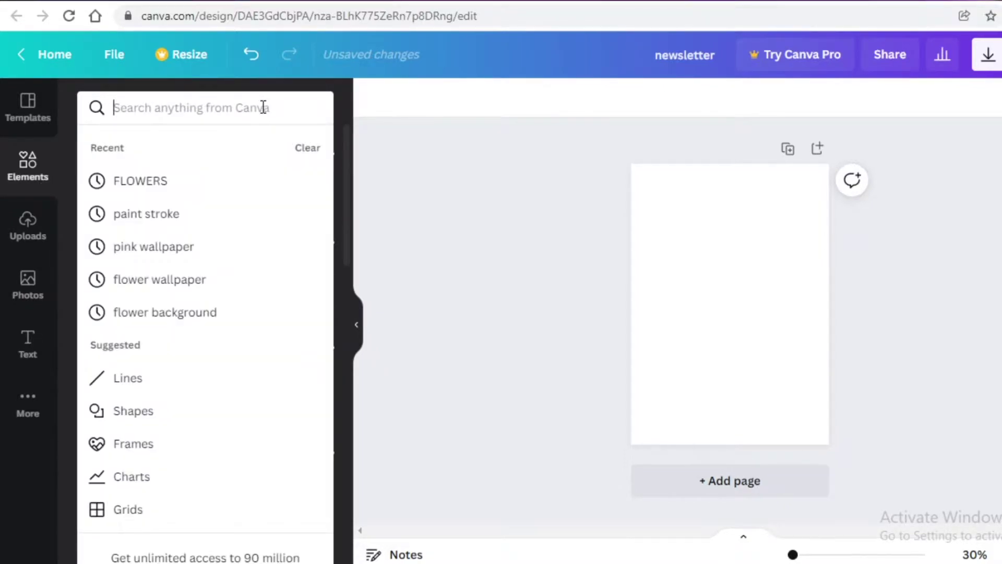
text(borders)
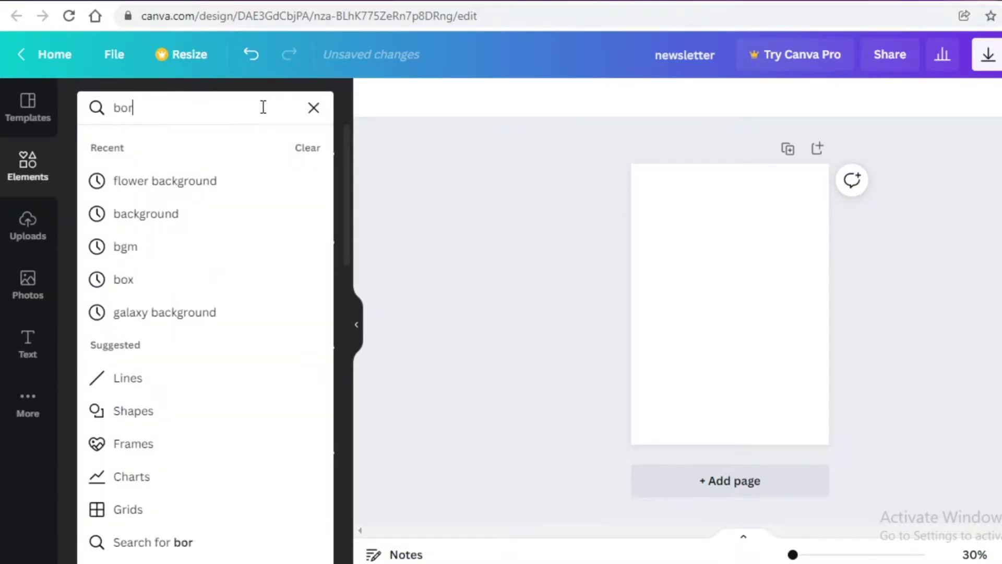
key(Return)
scroll(248, 216, down, 10)
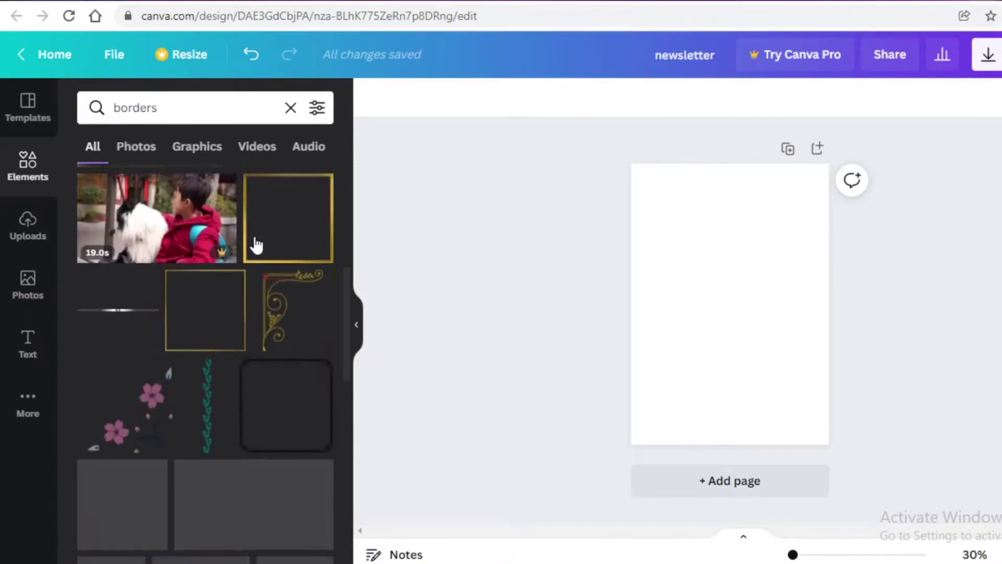
click(205, 147)
- Try the gold flourish border on the page, delete it, and show all border results again
scroll(185, 217, down, 5)
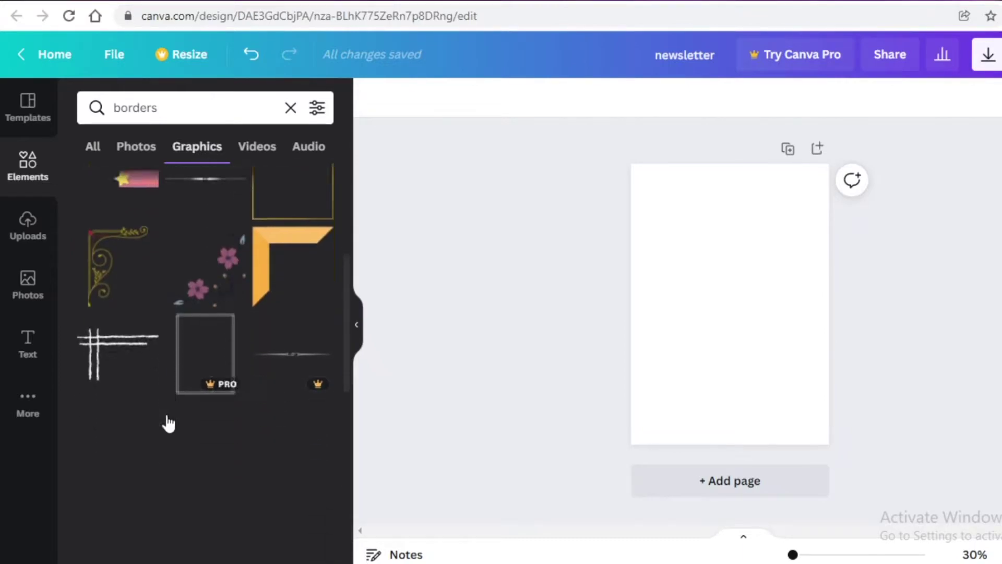
scroll(177, 259, up, 5)
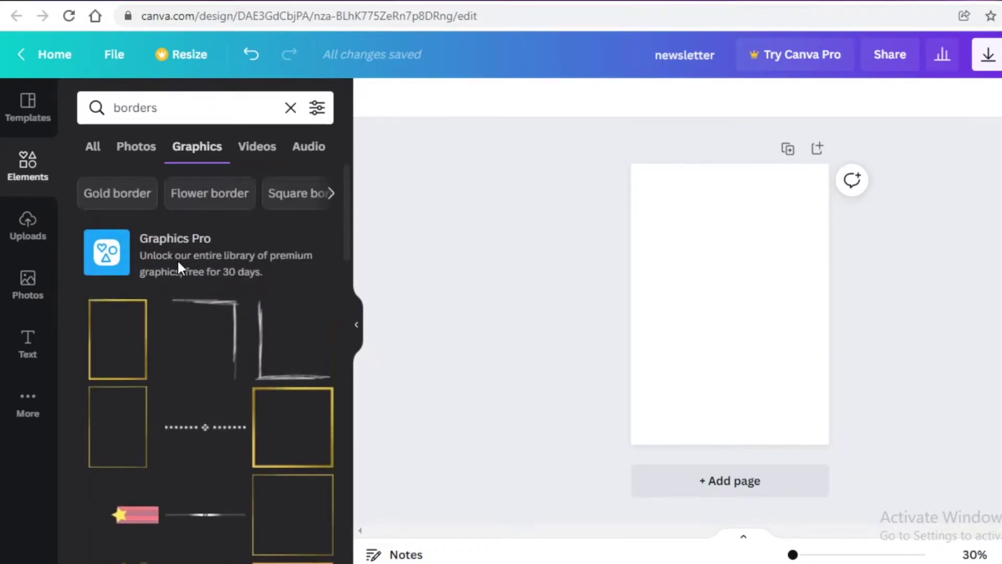
scroll(177, 259, down, 10)
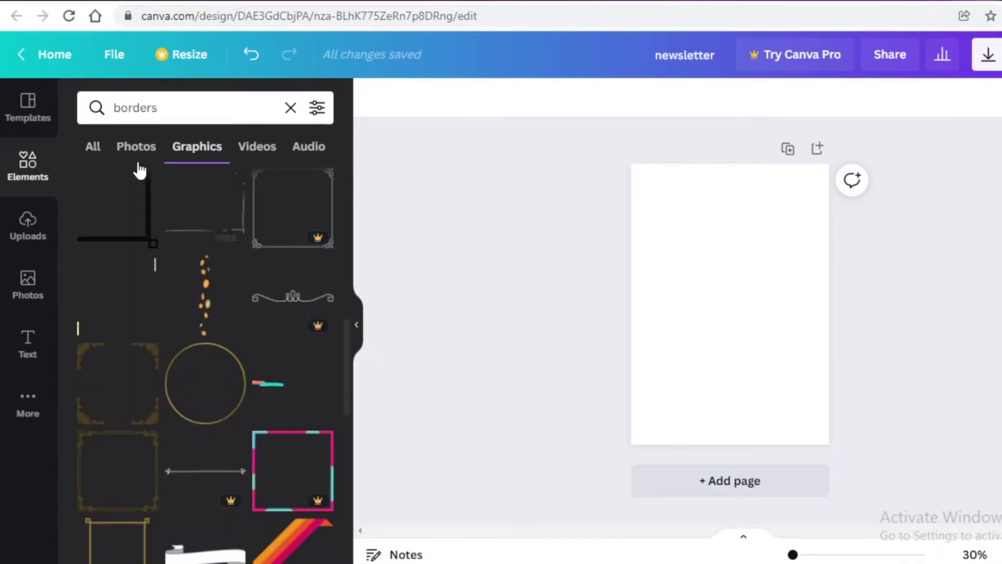
scroll(152, 286, down, 5)
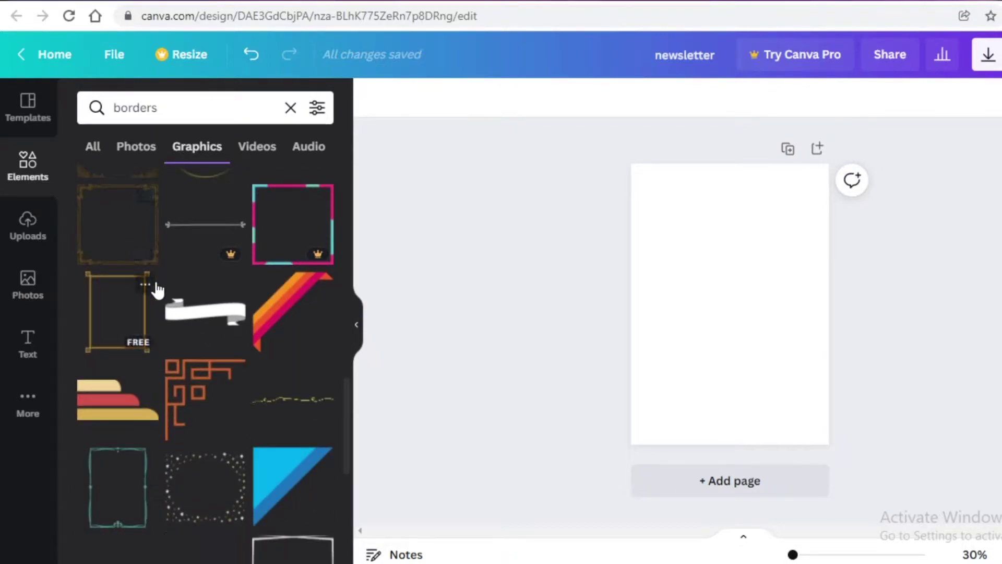
scroll(157, 289, down, 3)
scroll(156, 289, down, 6)
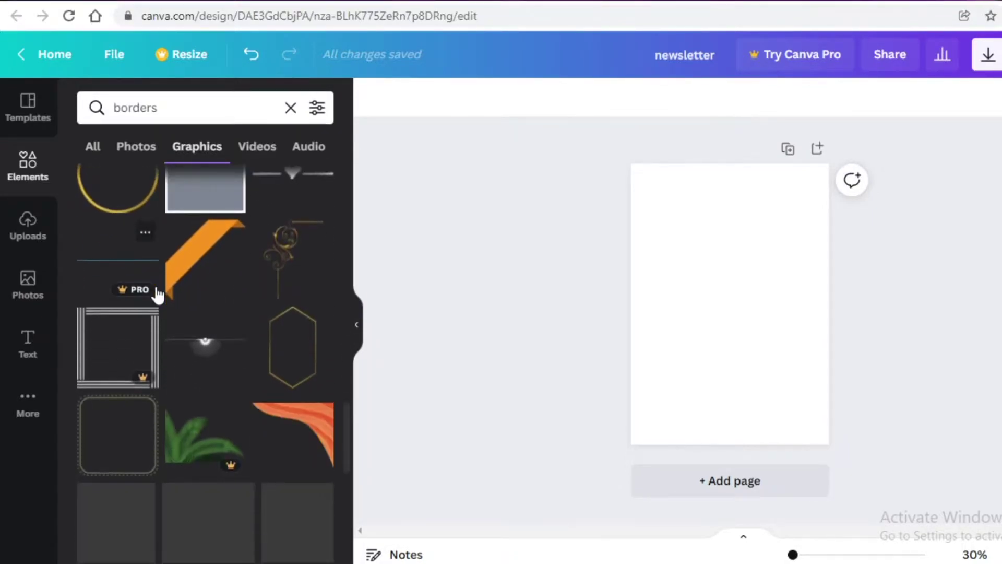
scroll(151, 282, up, 2)
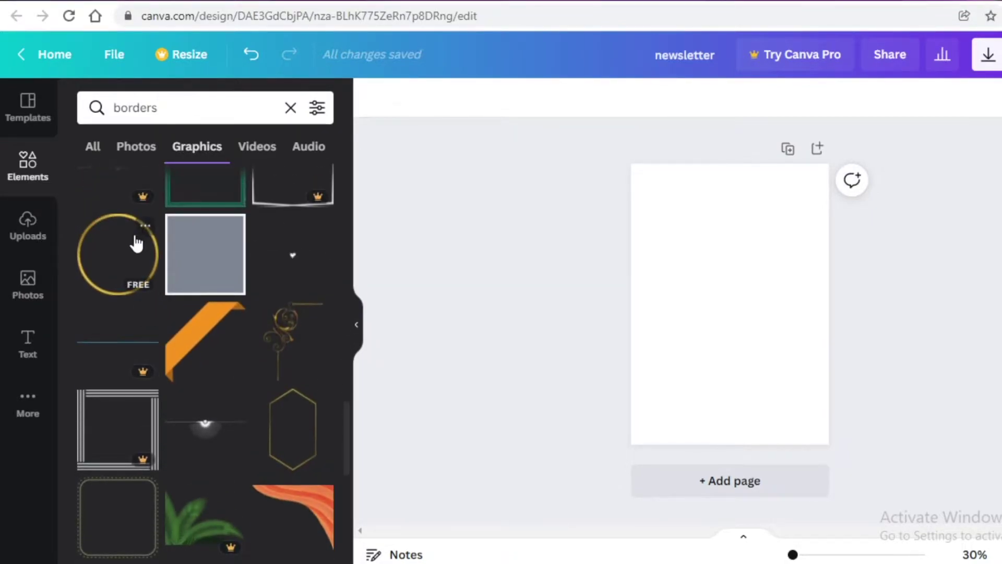
click(304, 331)
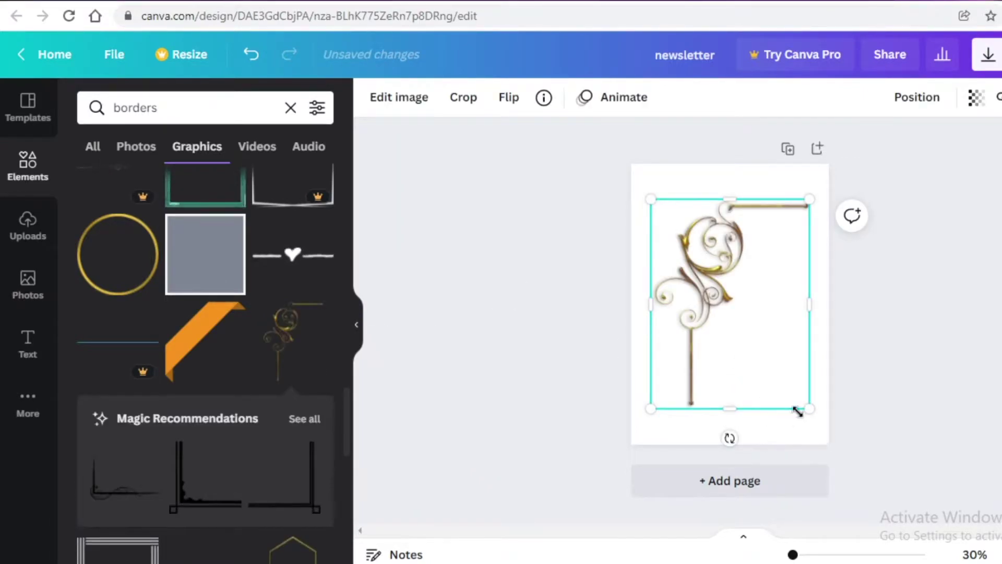
key(Delete)
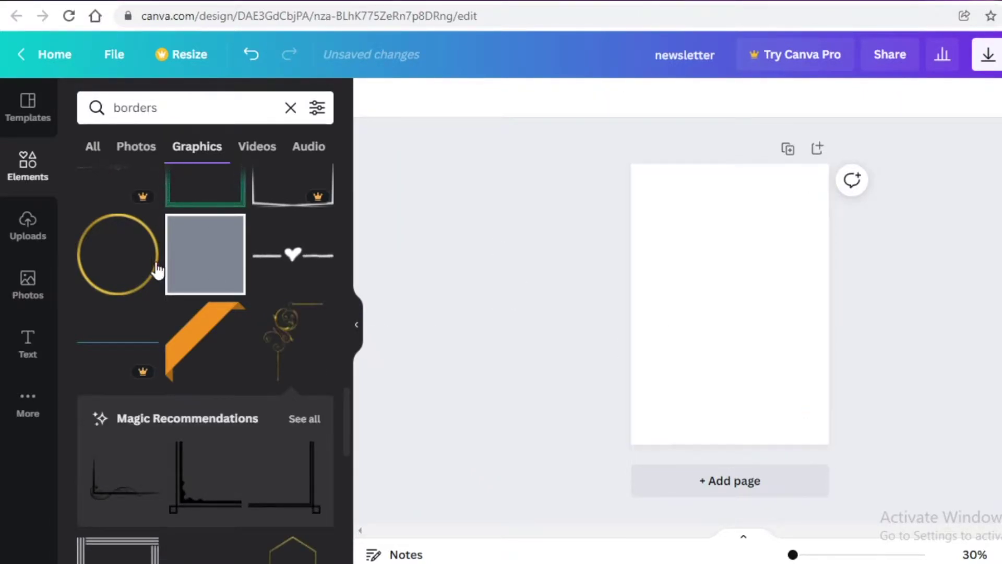
click(105, 155)
scroll(156, 261, down, 6)
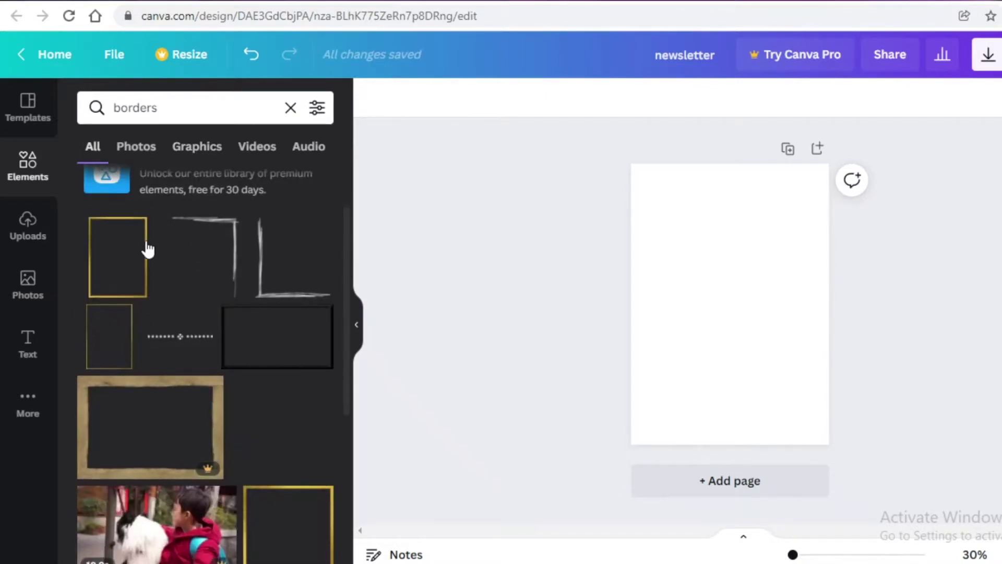
- Add the teal vine border full-height on the left edge and duplicate it to the right edge
click(233, 416)
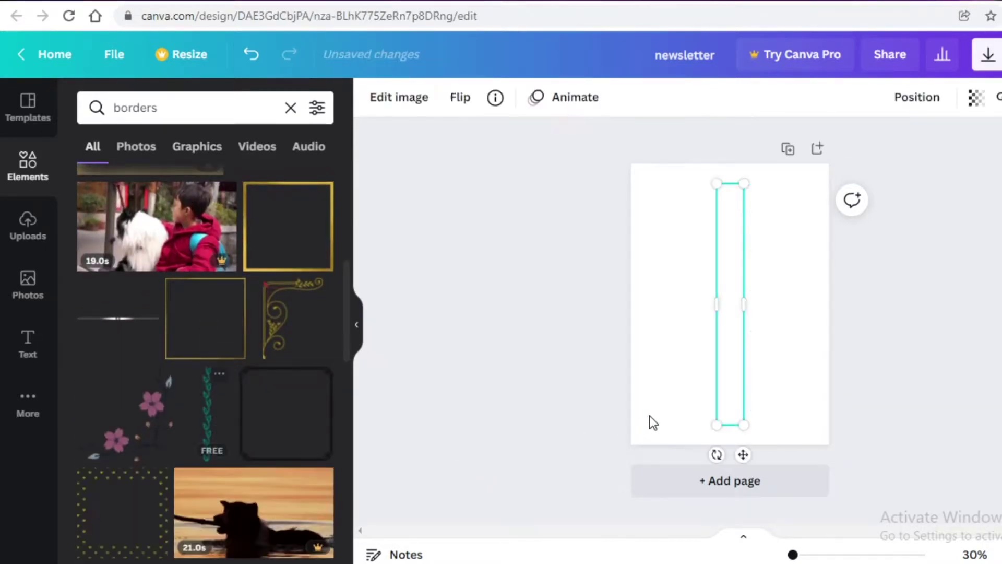
drag(727, 291, 647, 276)
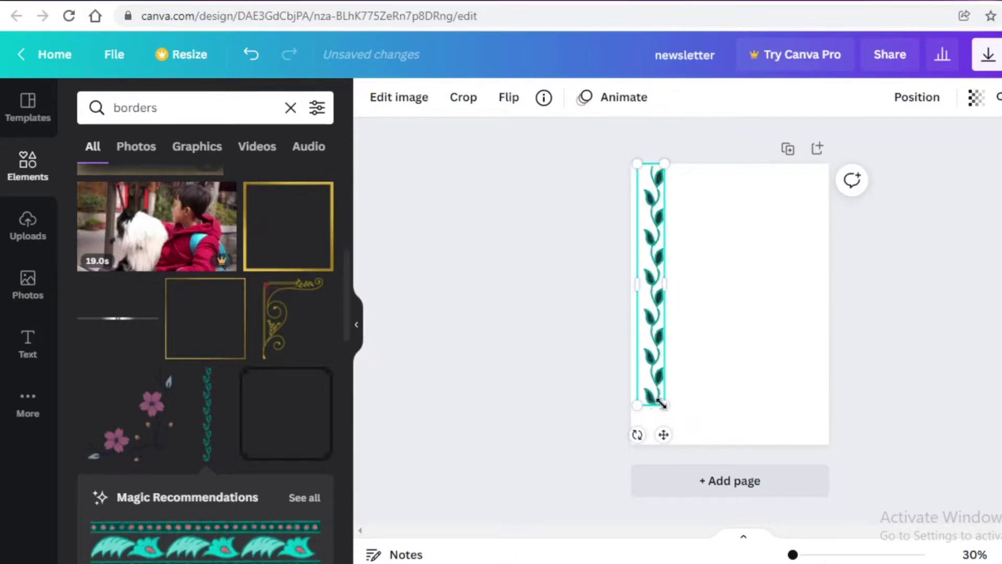
drag(661, 403, 669, 445)
mouse_move(656, 355)
mouse_down()
mouse_move(640, 337)
mouse_move(650, 357)
mouse_up()
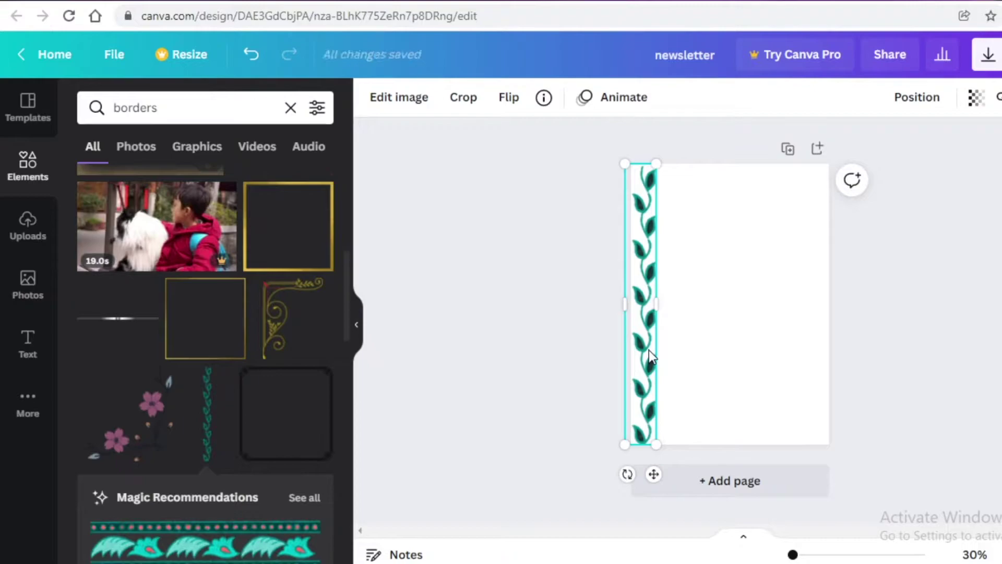
key(ctrl+d)
drag(647, 314, 810, 323)
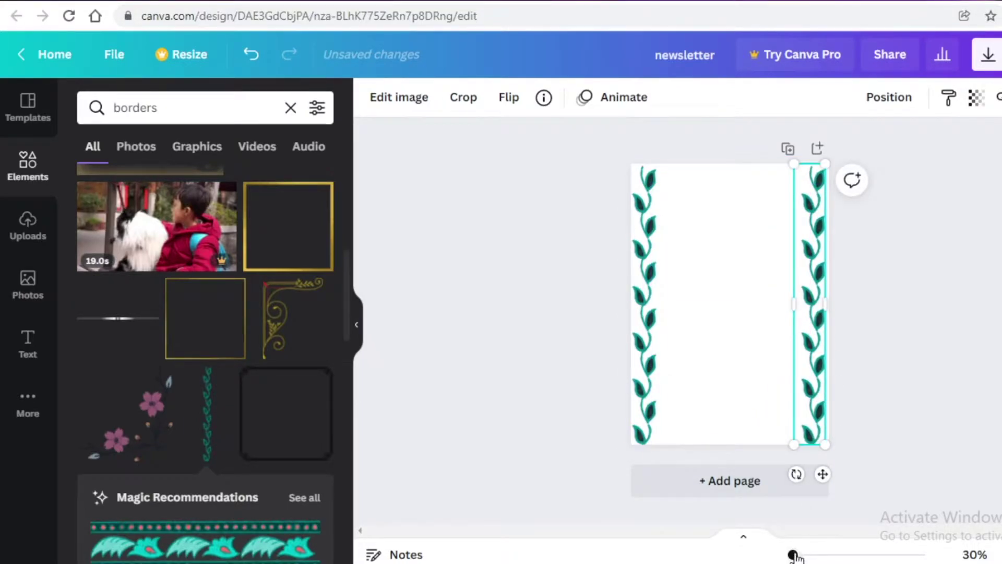
drag(794, 556, 794, 555)
- Flip the right vine border horizontally and snap it flush to the page's right edge
click(981, 332)
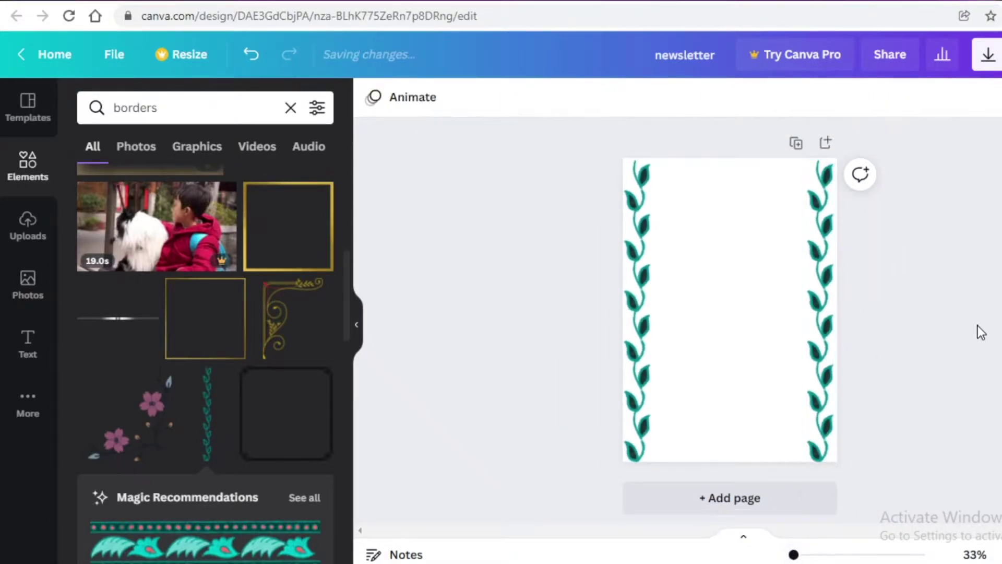
click(822, 205)
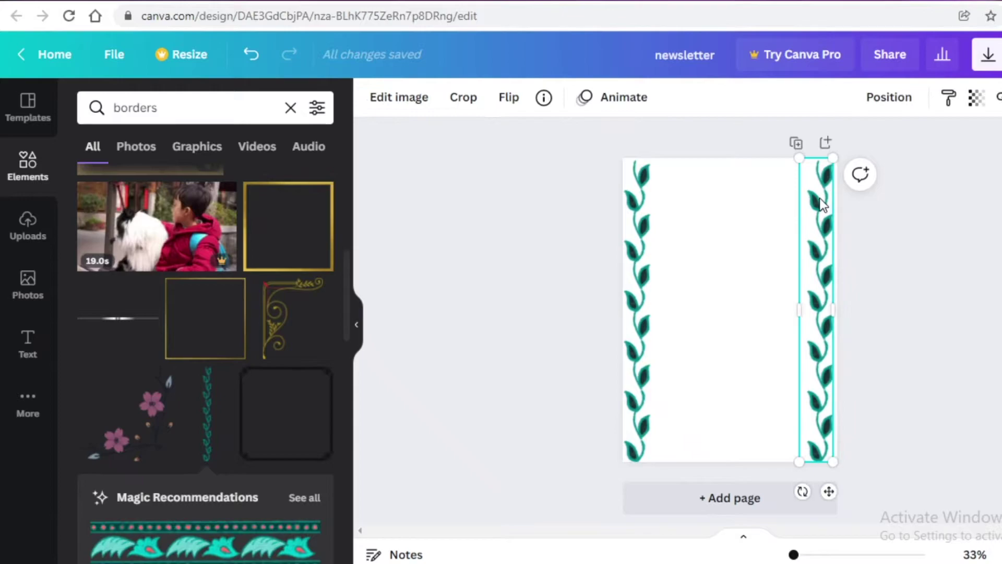
click(504, 100)
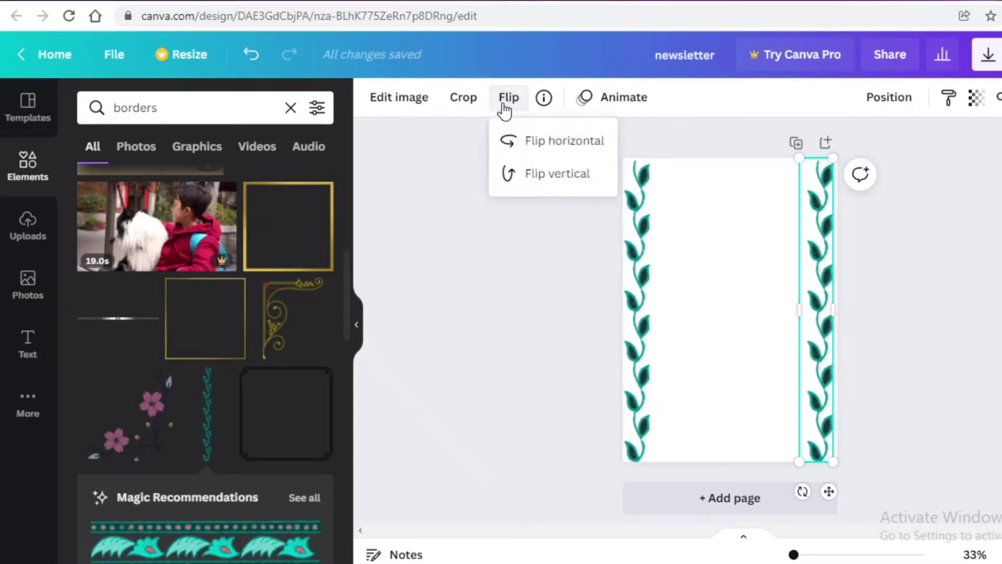
click(538, 149)
click(931, 225)
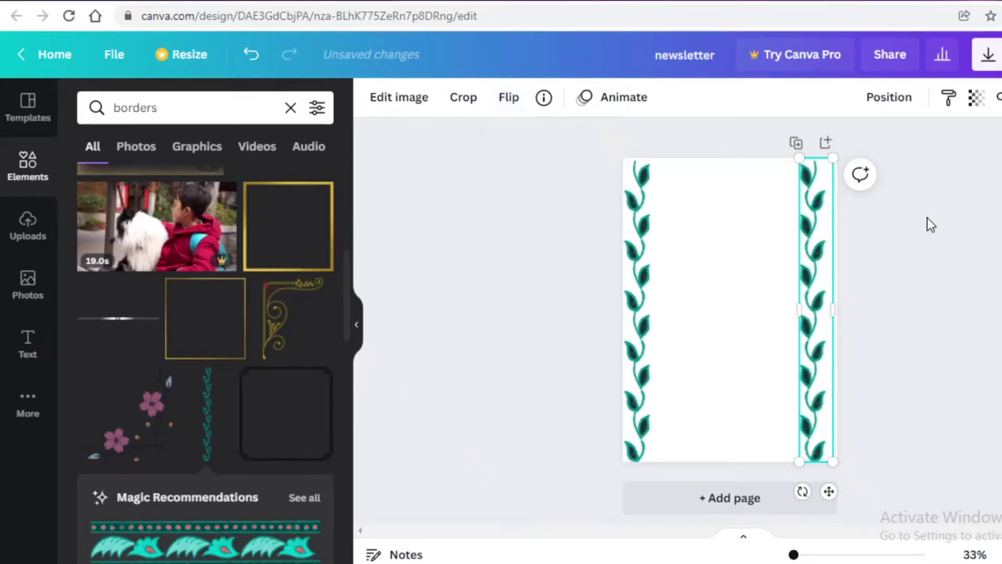
drag(818, 254, 817, 247)
click(994, 245)
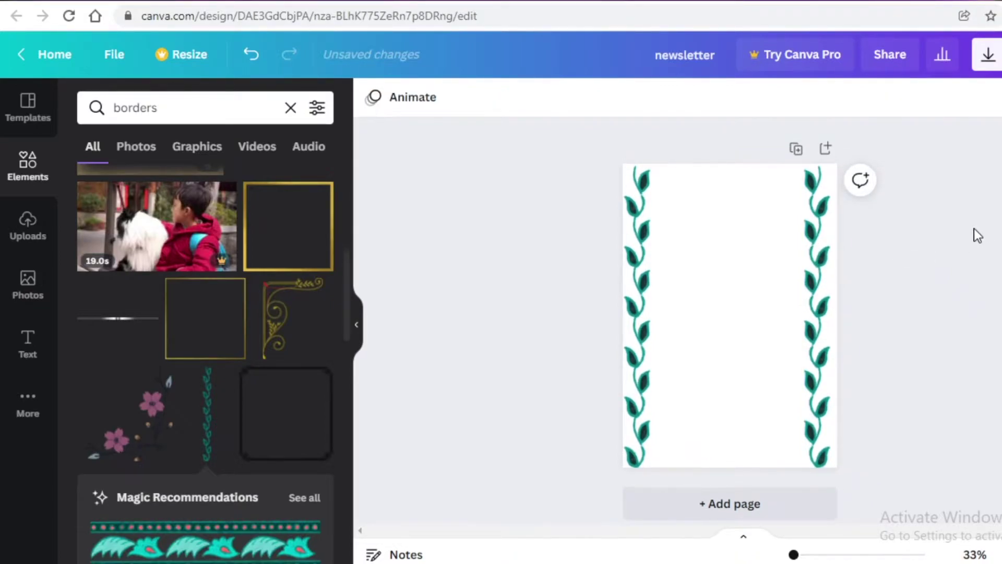
scroll(767, 235, down, 1)
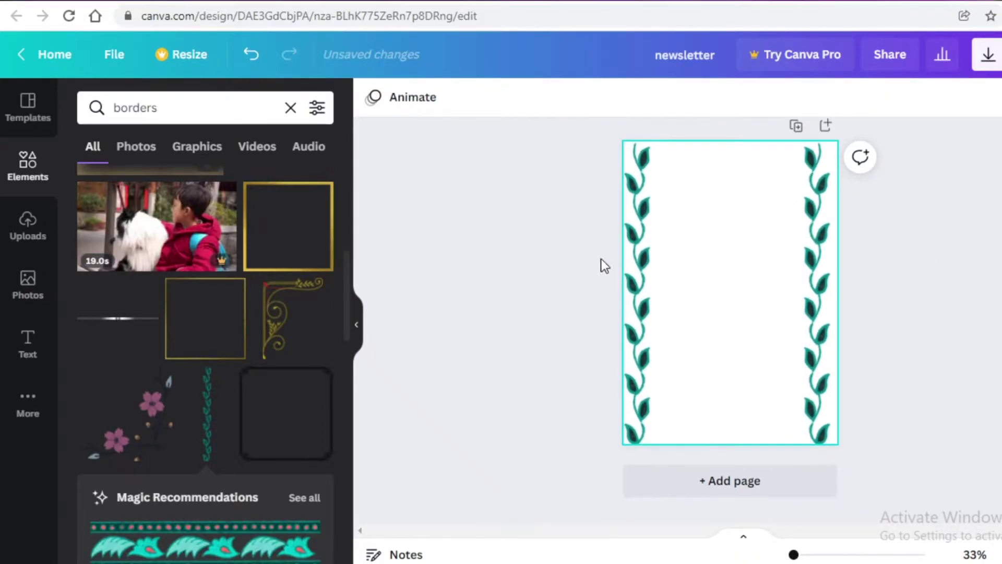
- Fill the page background with teal, then lighten it to a pale teal in the custom picker
click(699, 237)
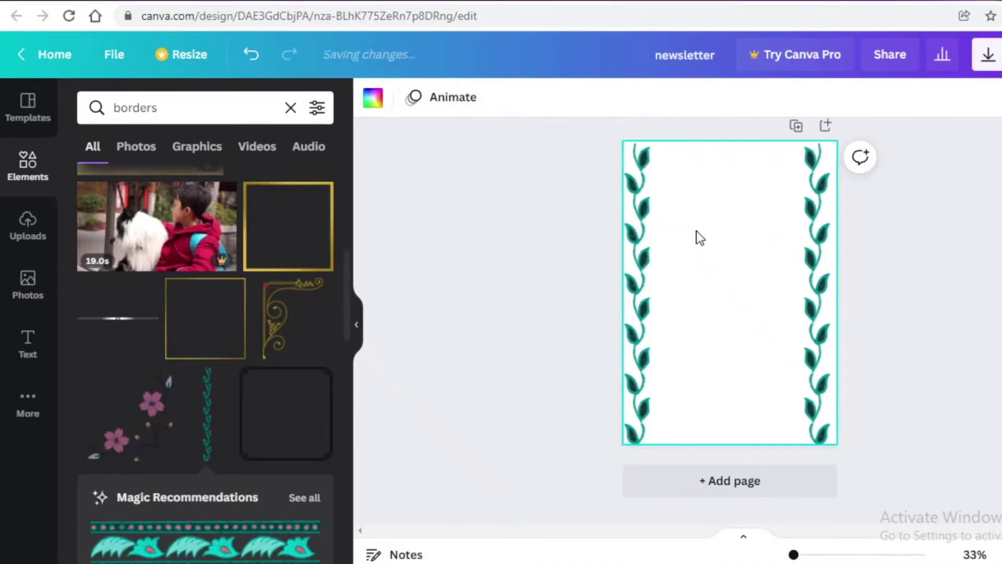
click(374, 98)
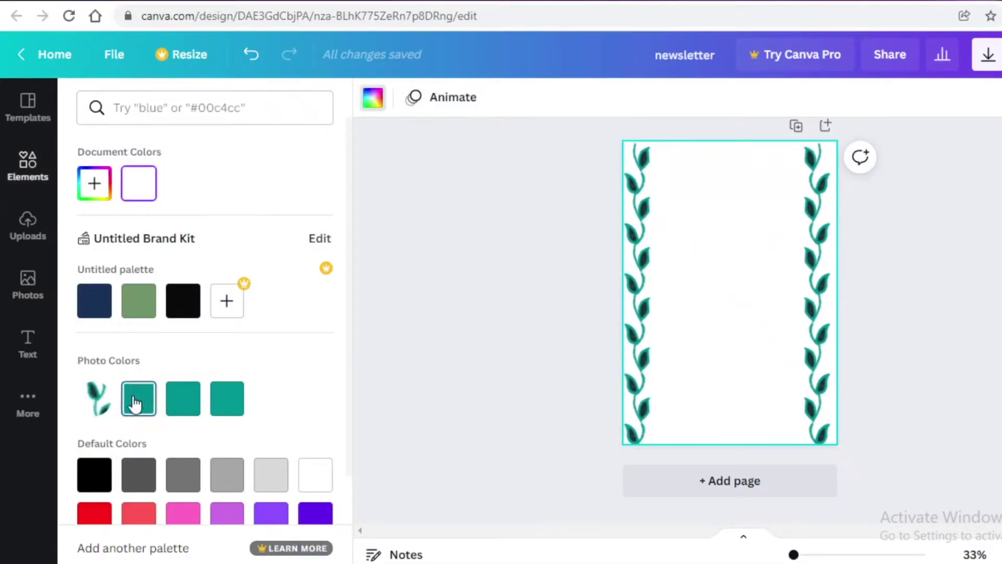
click(227, 401)
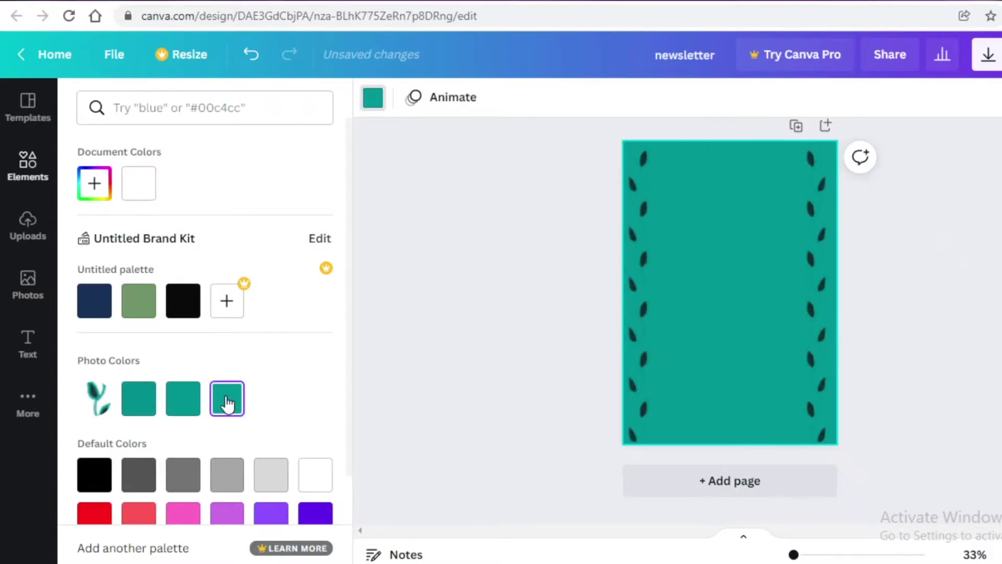
click(93, 187)
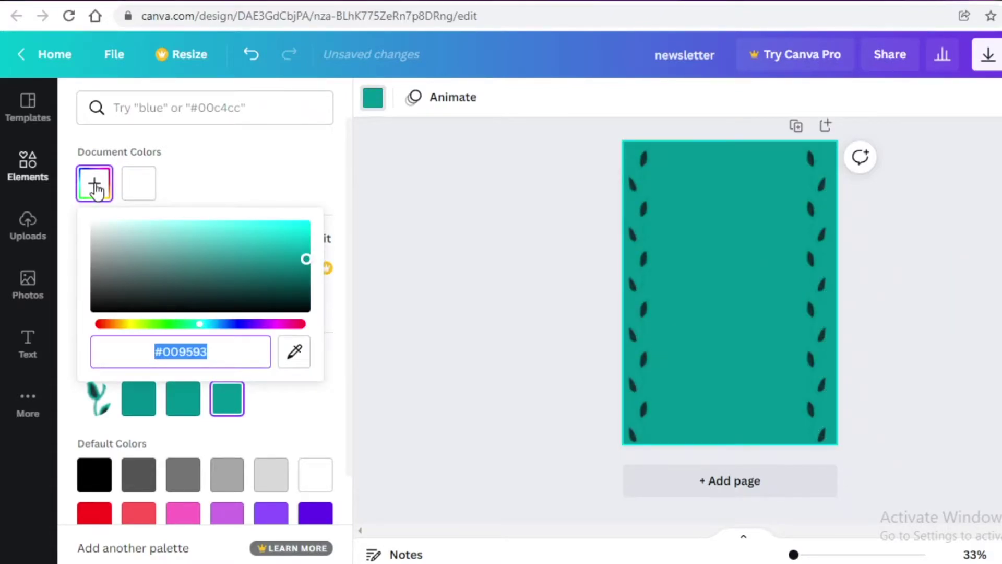
drag(307, 265, 288, 261)
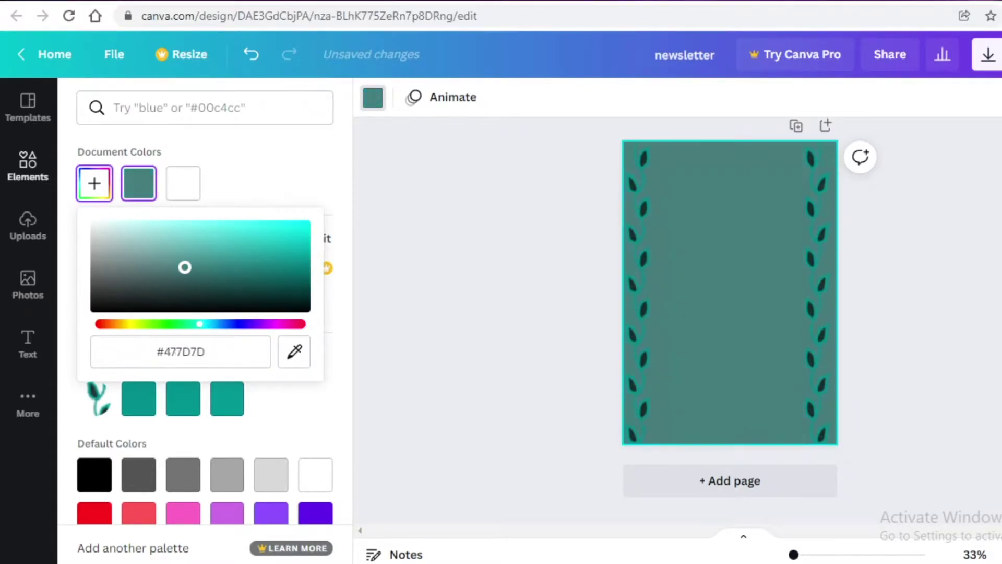
drag(133, 272, 149, 226)
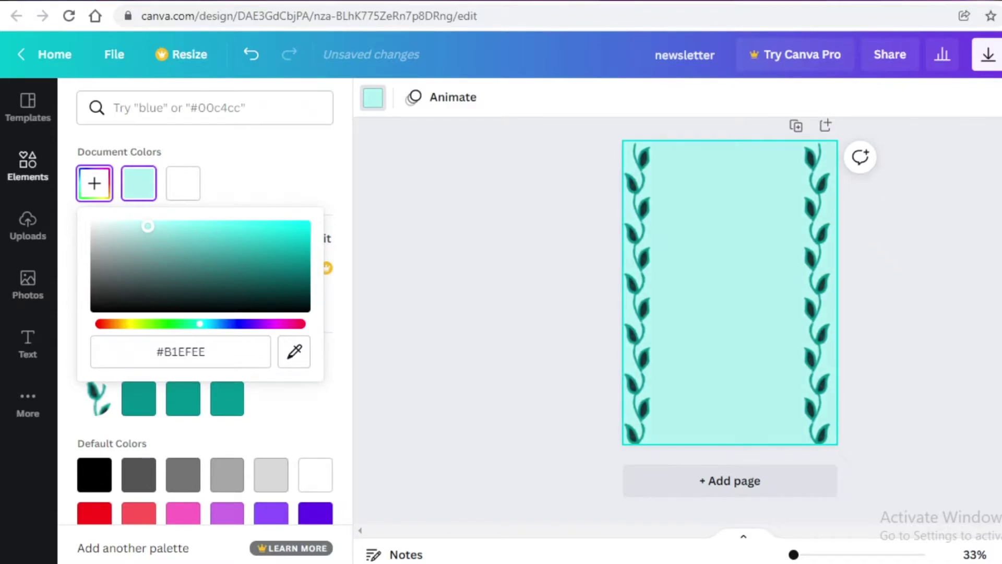
click(489, 174)
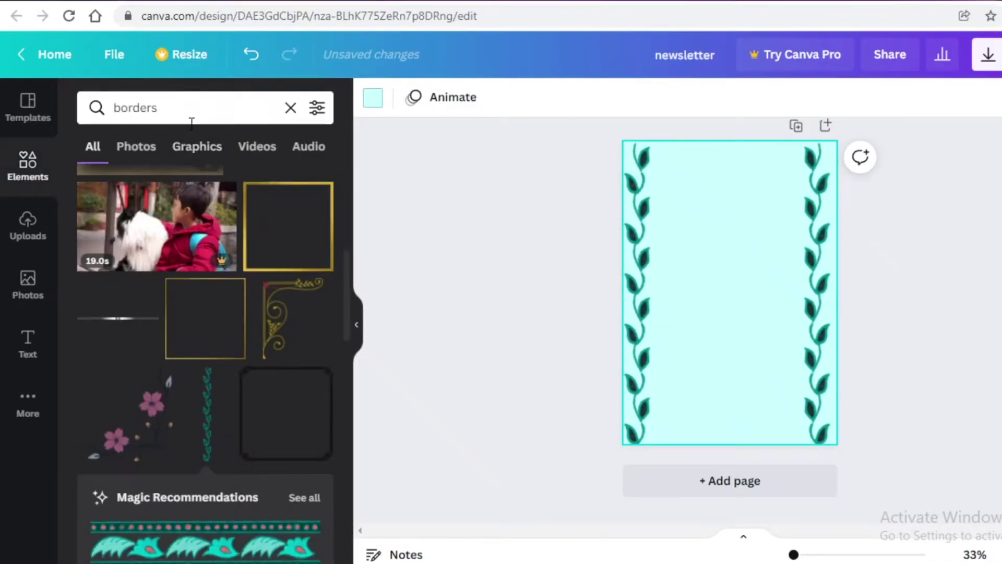
- Refine the page background to the softer pale teal #B3E1E1
click(374, 100)
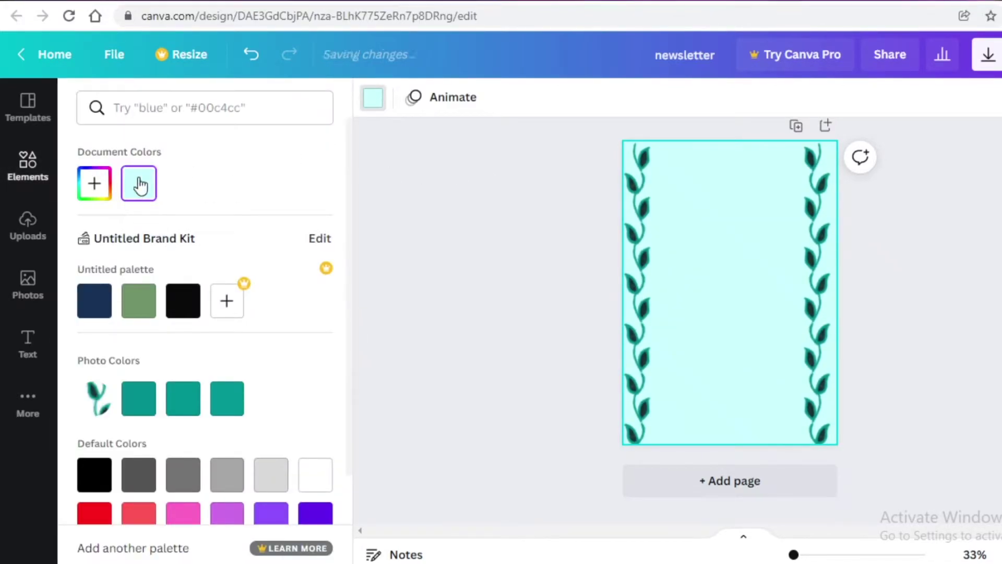
click(94, 183)
click(135, 231)
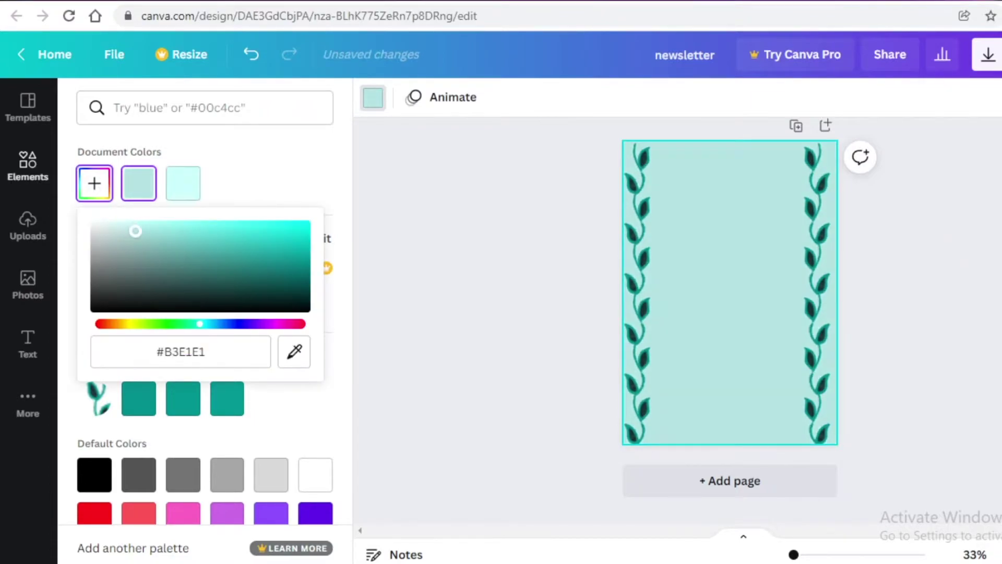
click(447, 249)
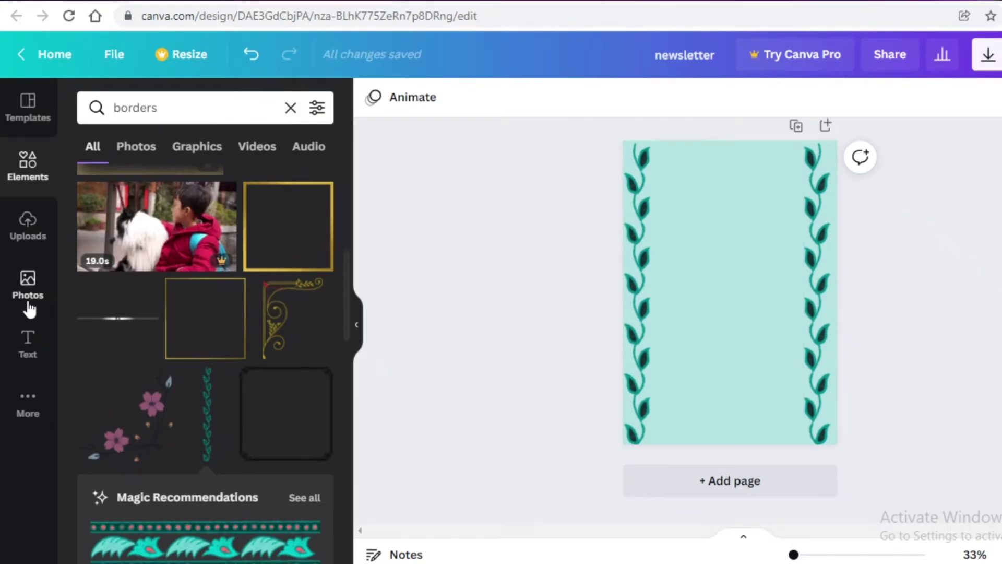
- Browse the Text panel's Font combinations list for a heading style
click(29, 342)
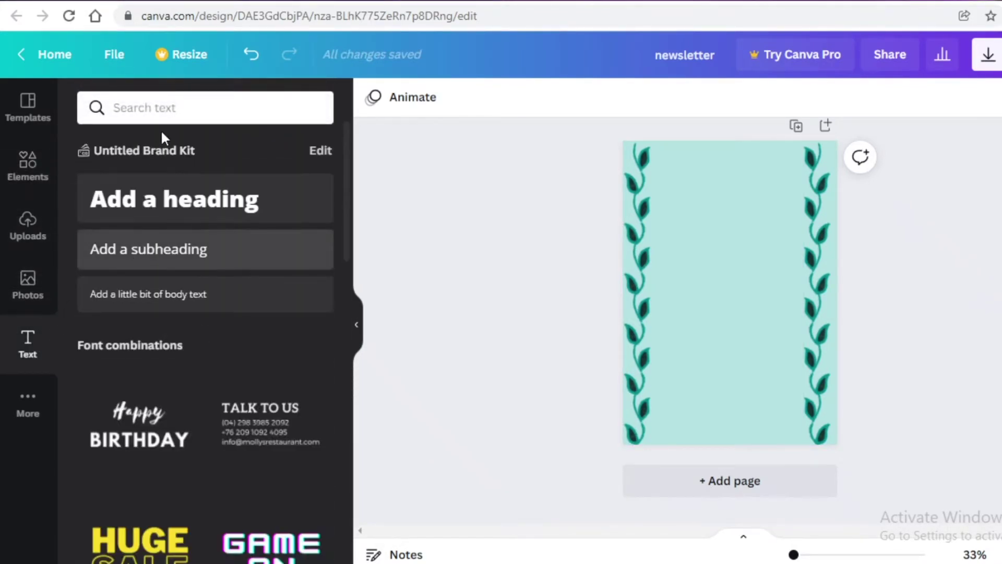
scroll(185, 326, down, 15)
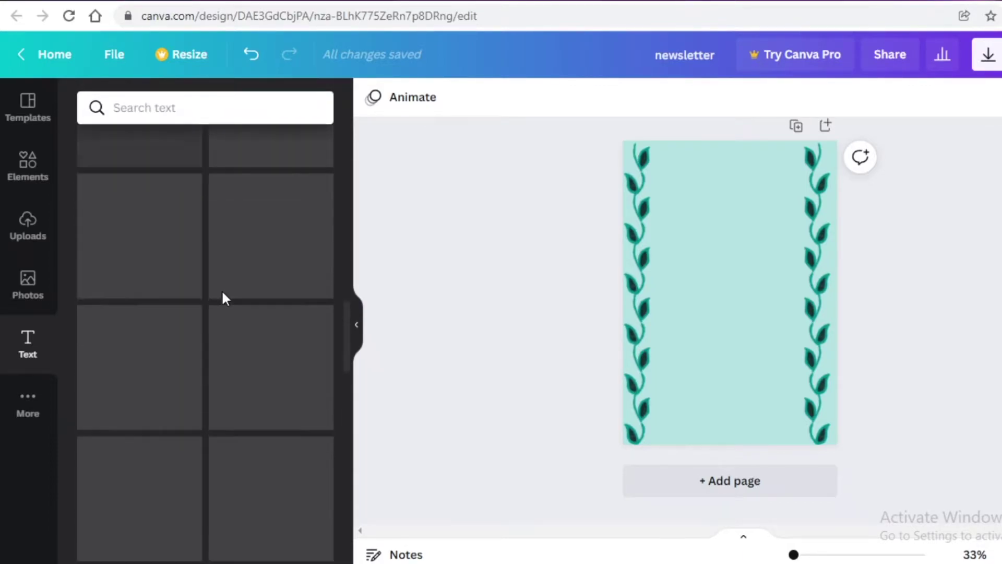
scroll(246, 335, up, 15)
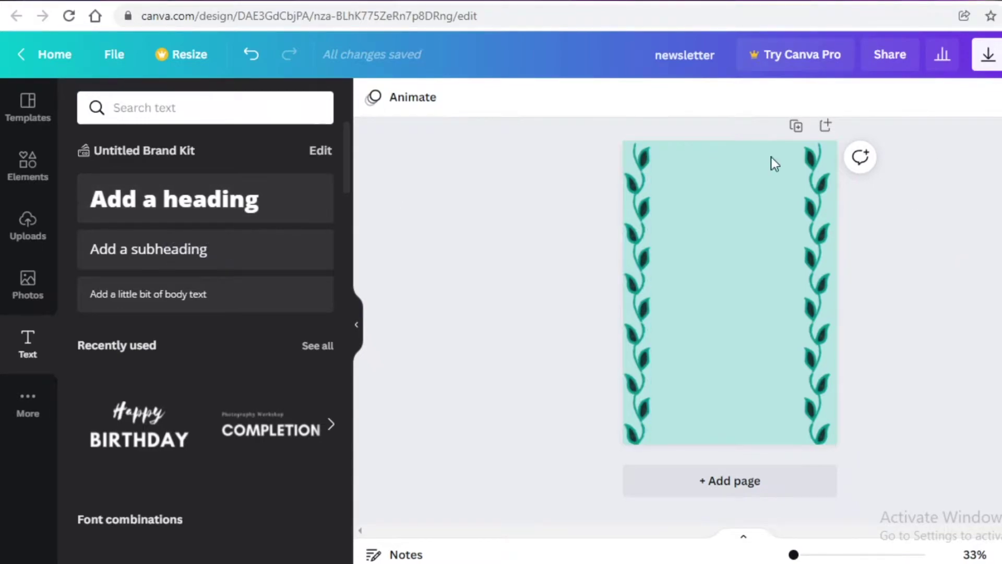
scroll(251, 299, down, 5)
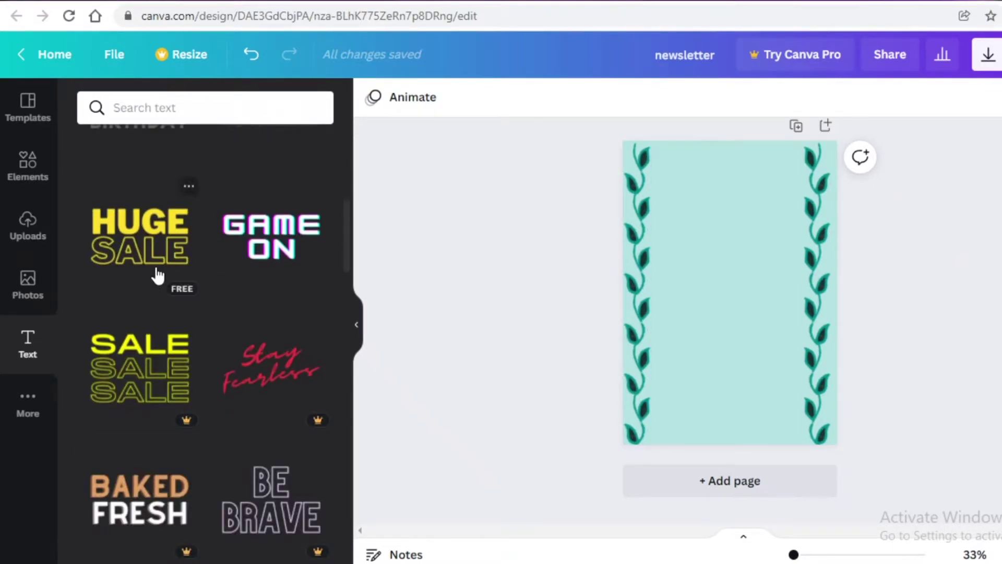
scroll(157, 277, down, 15)
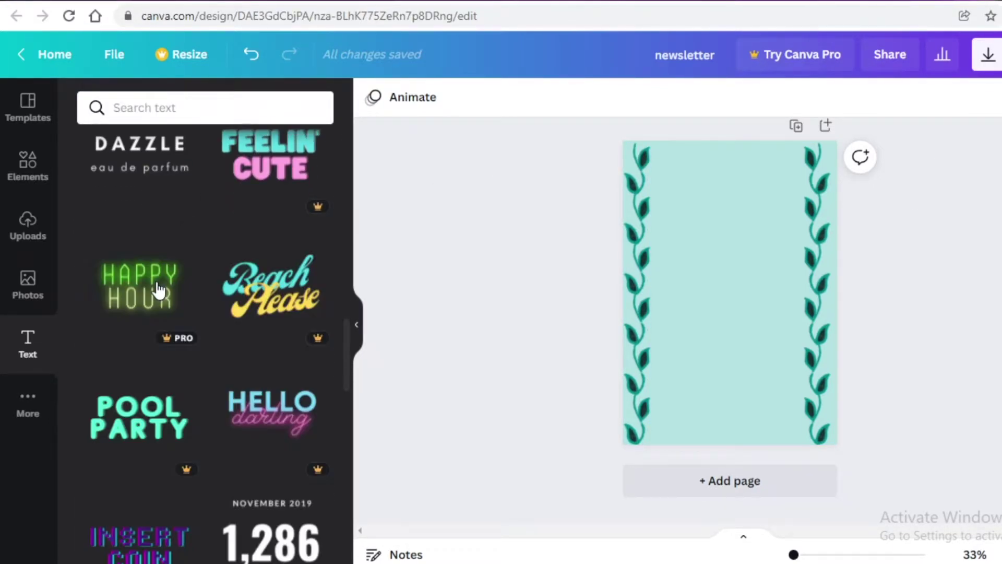
scroll(159, 290, down, 2)
scroll(151, 301, down, 2)
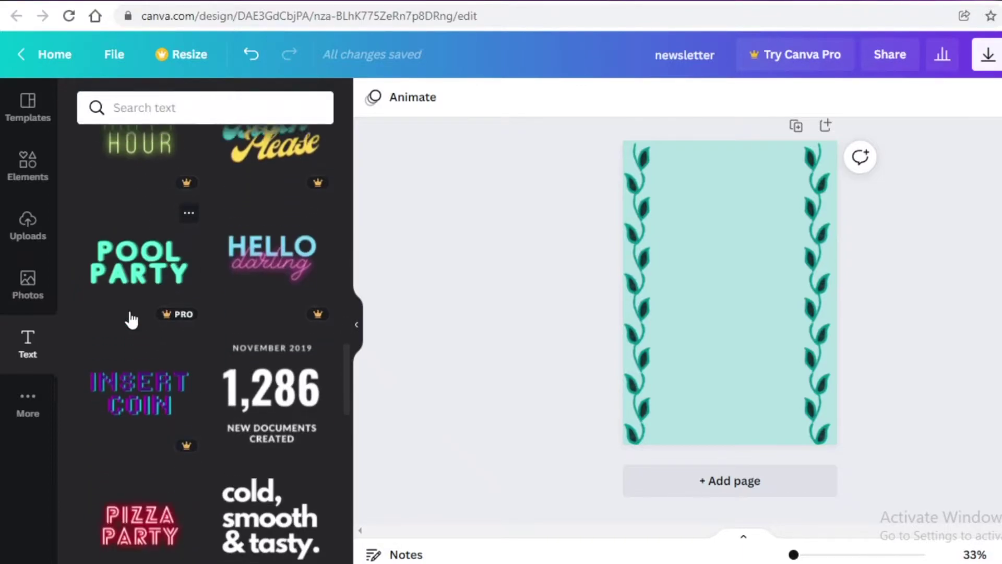
scroll(189, 267, down, 2)
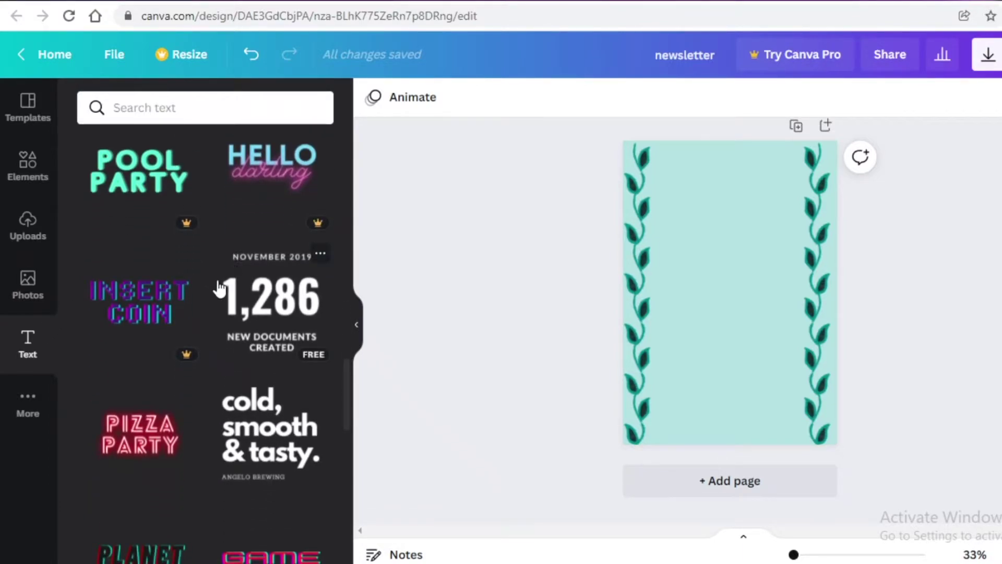
scroll(219, 287, down, 10)
scroll(138, 312, down, 8)
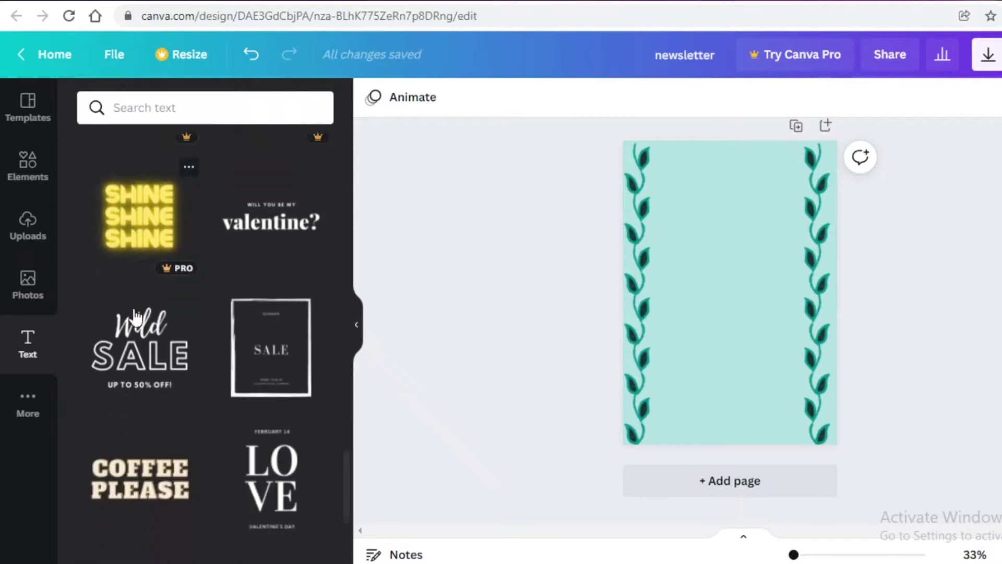
scroll(146, 282, down, 4)
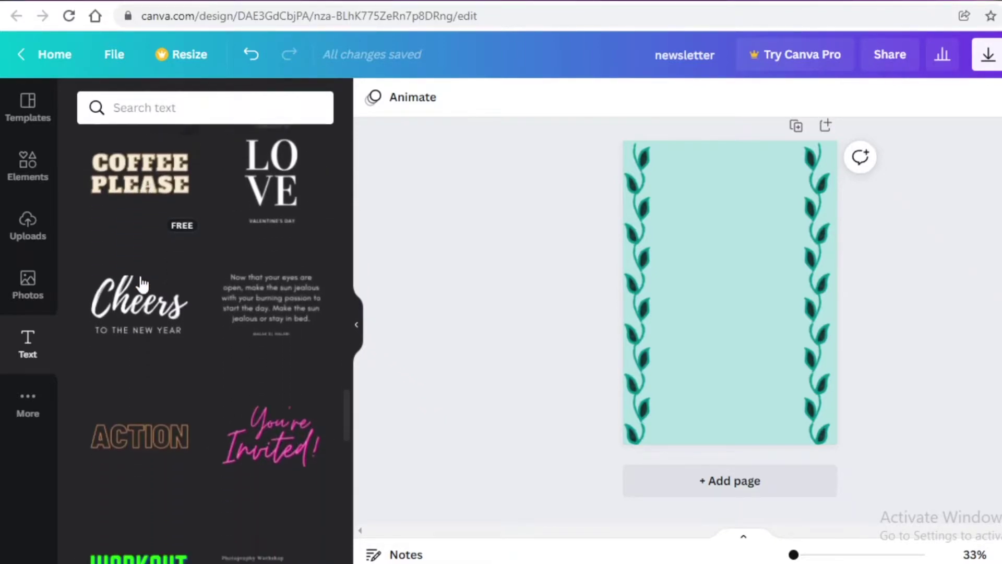
scroll(149, 318, up, 2)
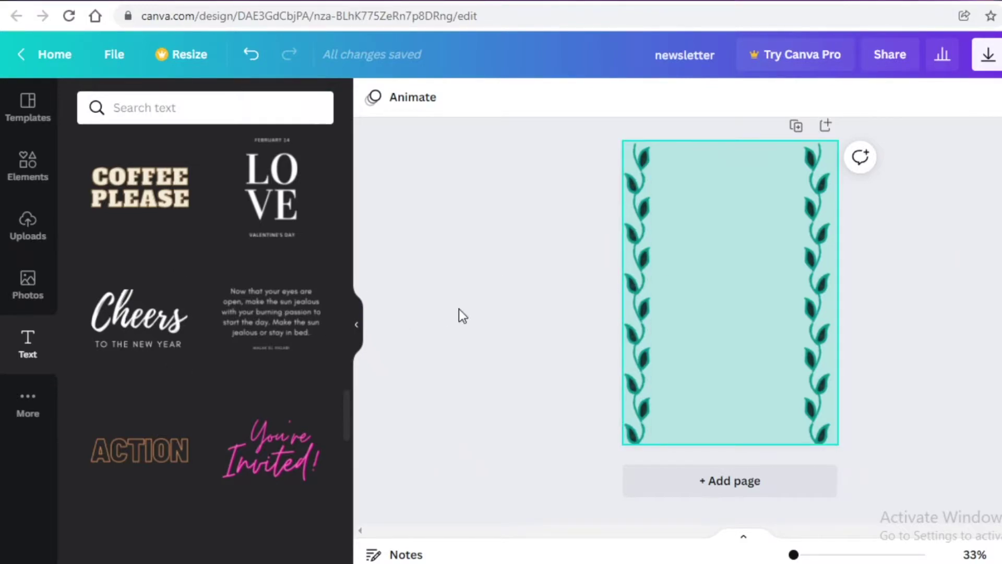
- Turn the Cheers font combination into a single 'MARCH NEWSLETTER' heading by removing its subtitle
click(724, 312)
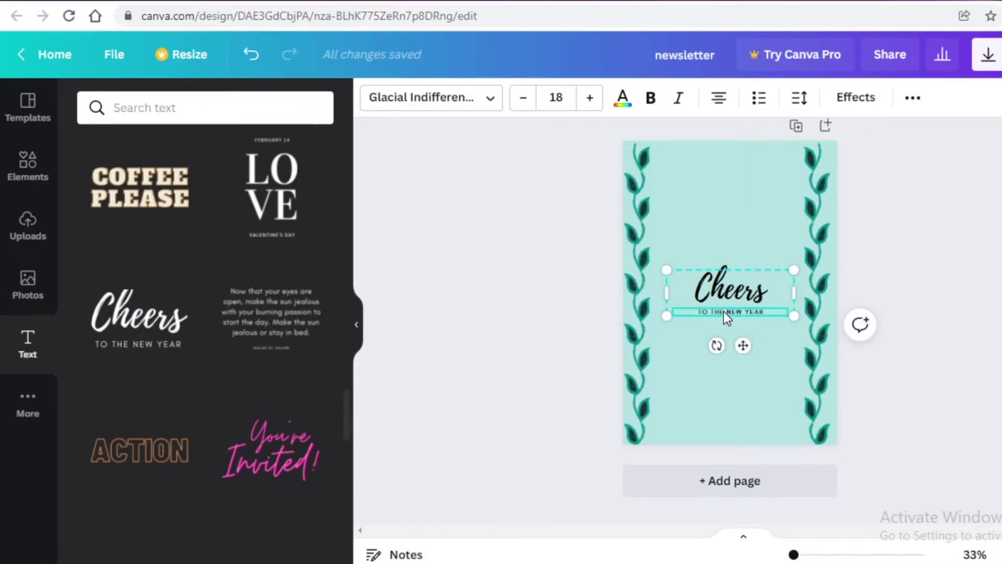
key(Delete)
double_click(727, 297)
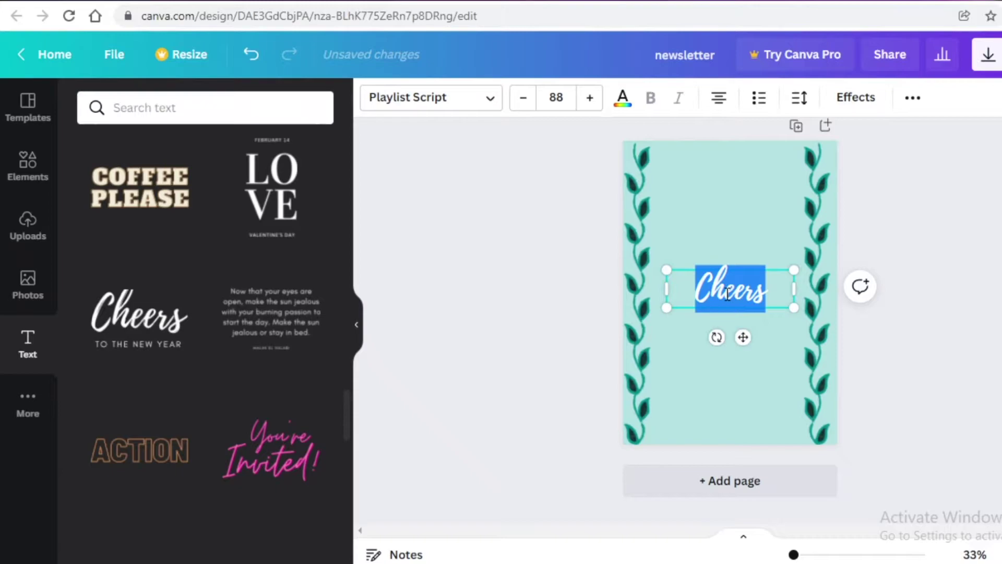
text(MARCH NEW)
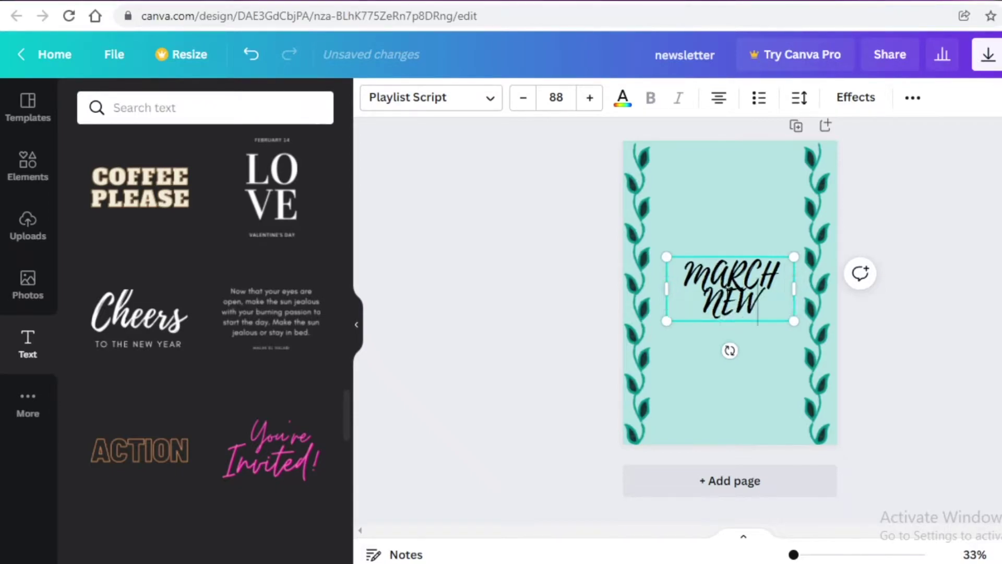
text(SLETTER)
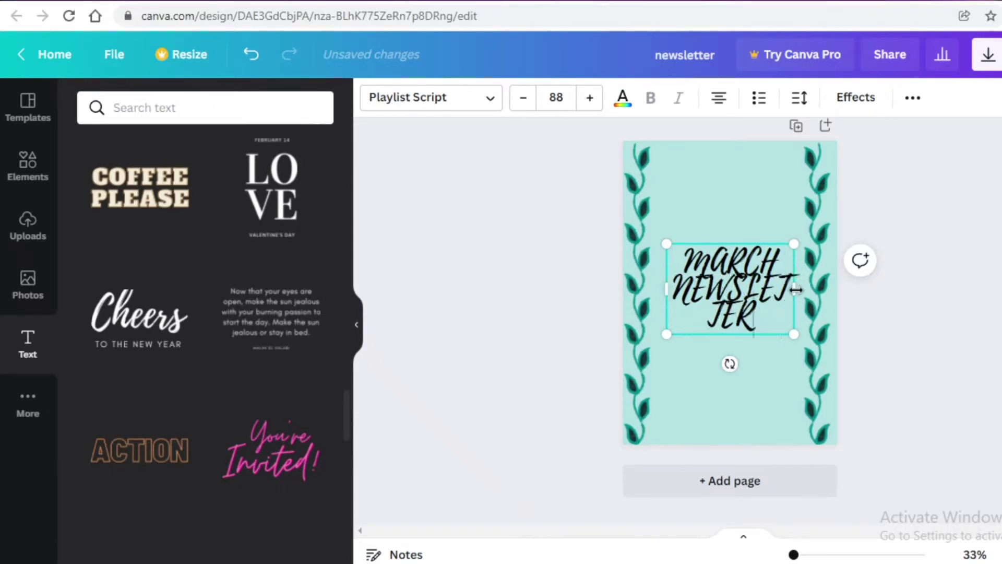
- Resize the heading, move it to the top of the page, and show its text effects
drag(796, 288, 874, 284)
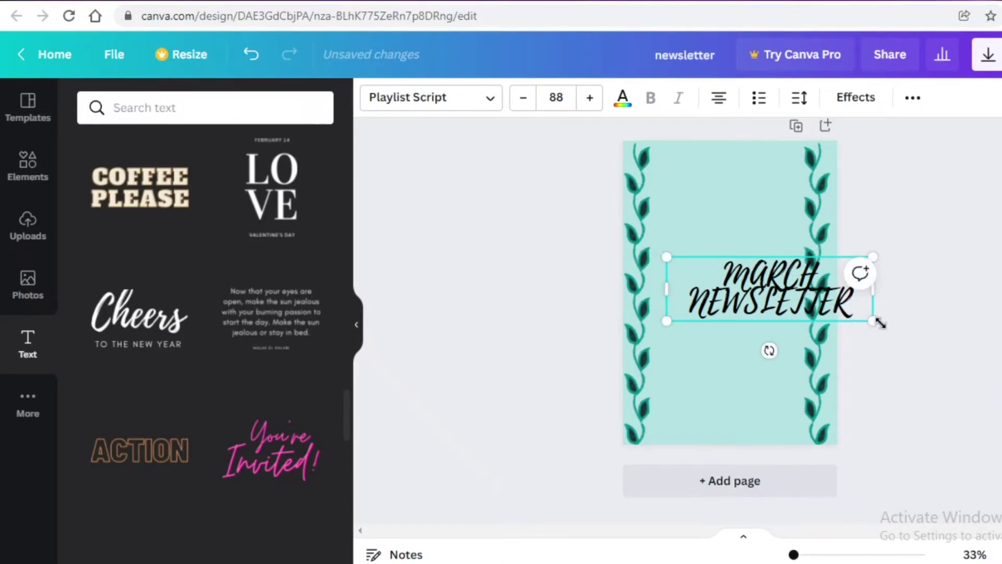
drag(879, 320, 781, 293)
drag(736, 321, 744, 227)
click(934, 197)
click(731, 180)
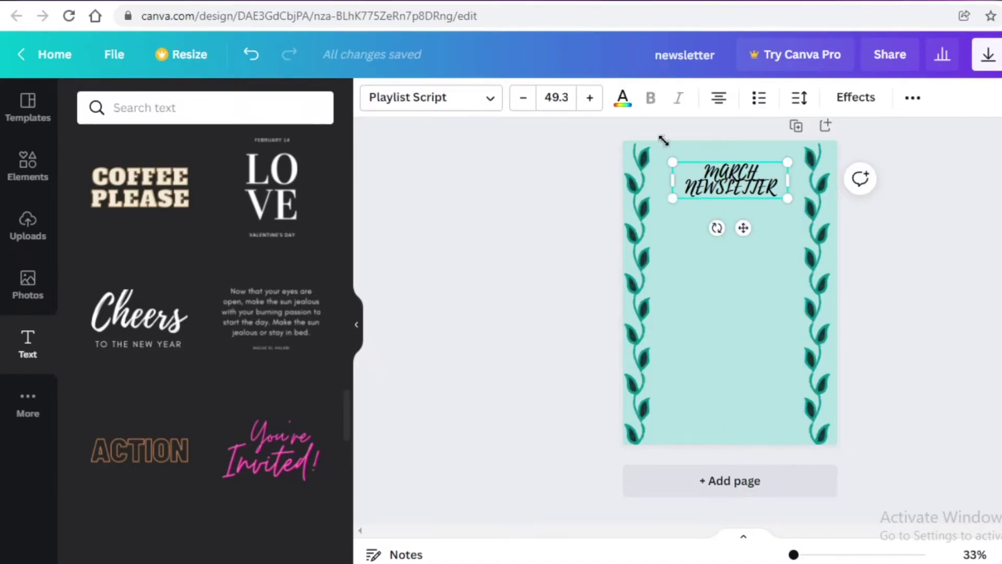
click(856, 97)
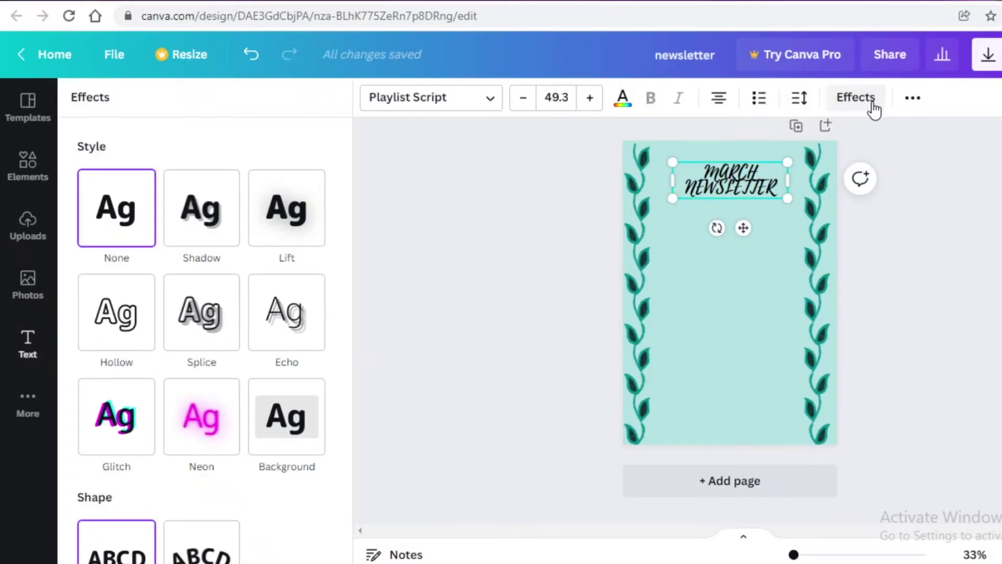
- Toggle uppercase on the MARCH NEWSLETTER heading from the extra text options
click(911, 102)
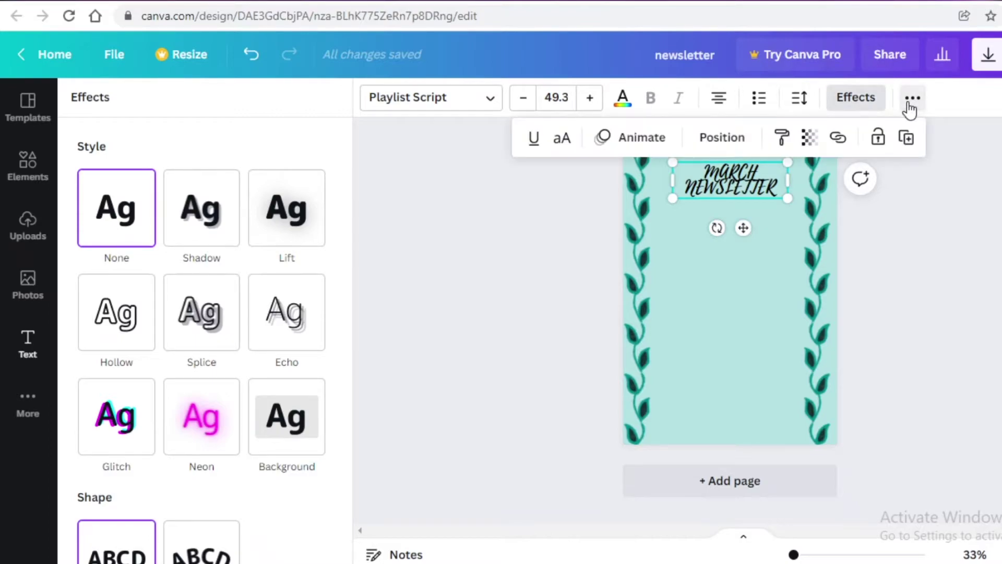
click(559, 146)
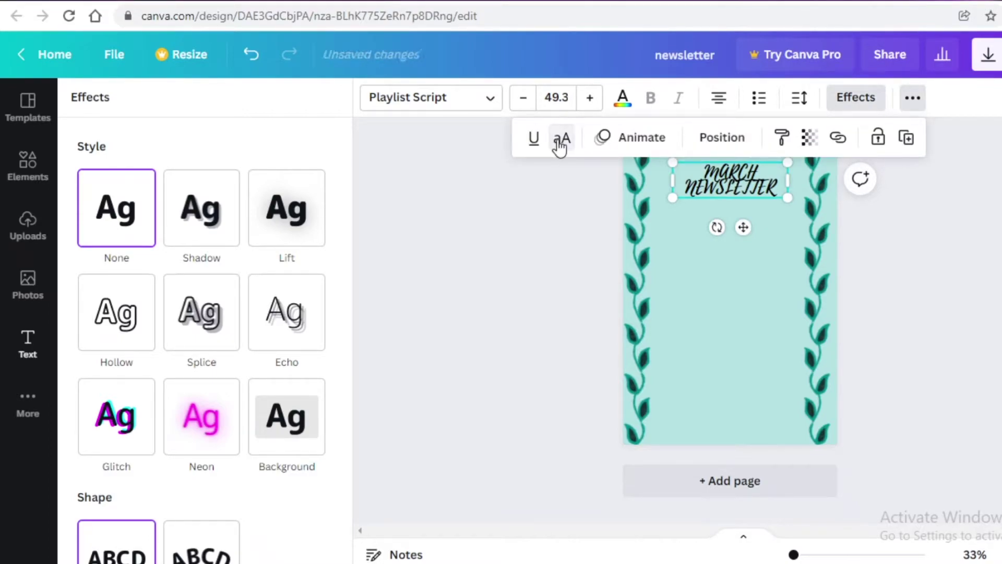
key(Escape)
click(412, 214)
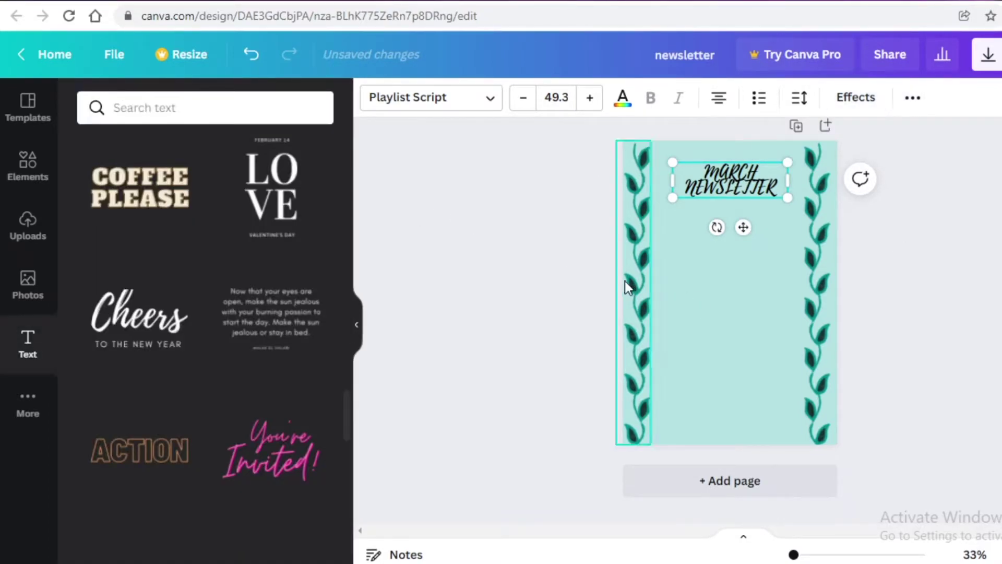
click(621, 263)
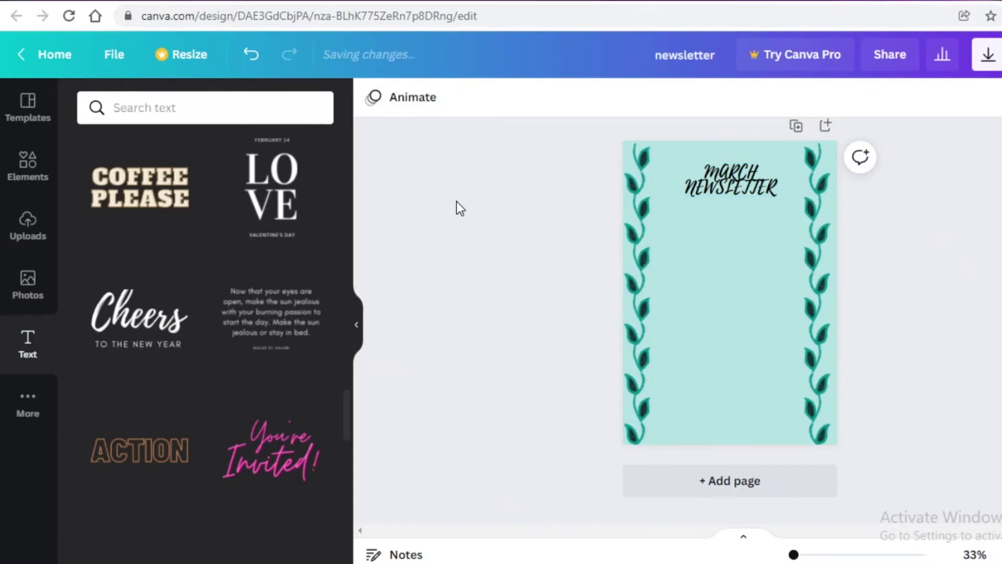
- Narrow the heading box and centre it at the top between the vine borders
click(731, 183)
drag(742, 228, 744, 224)
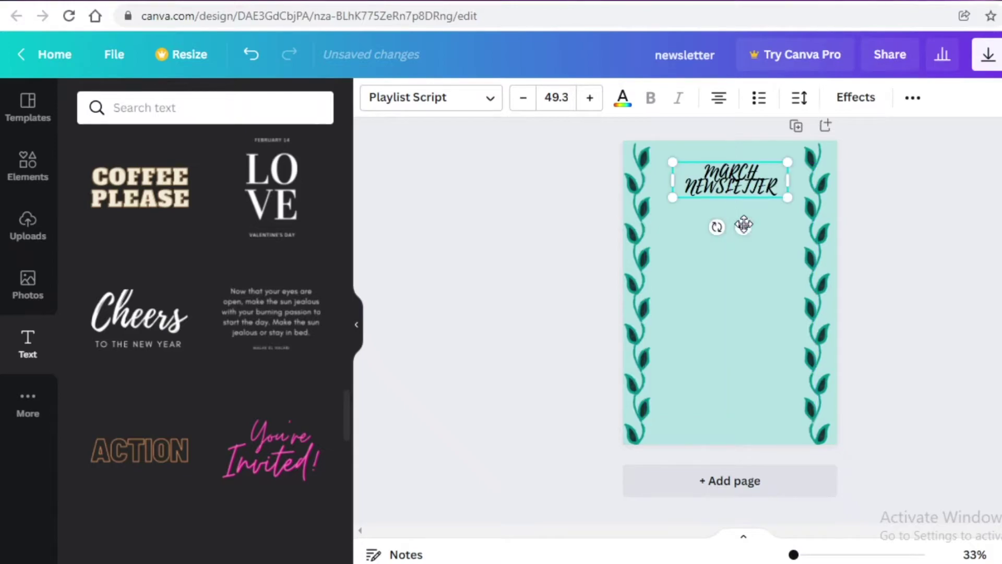
drag(784, 173, 770, 171)
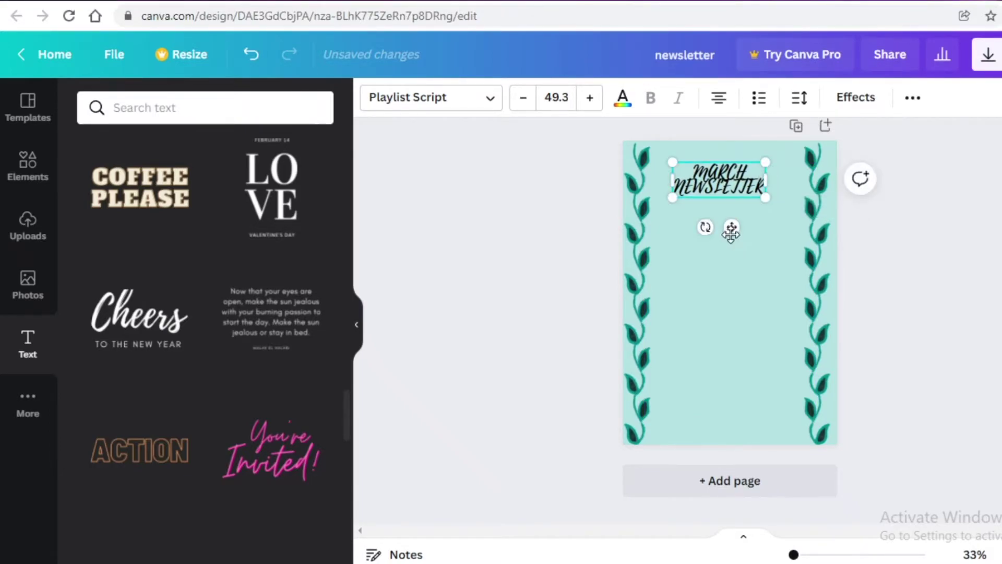
drag(734, 226, 746, 226)
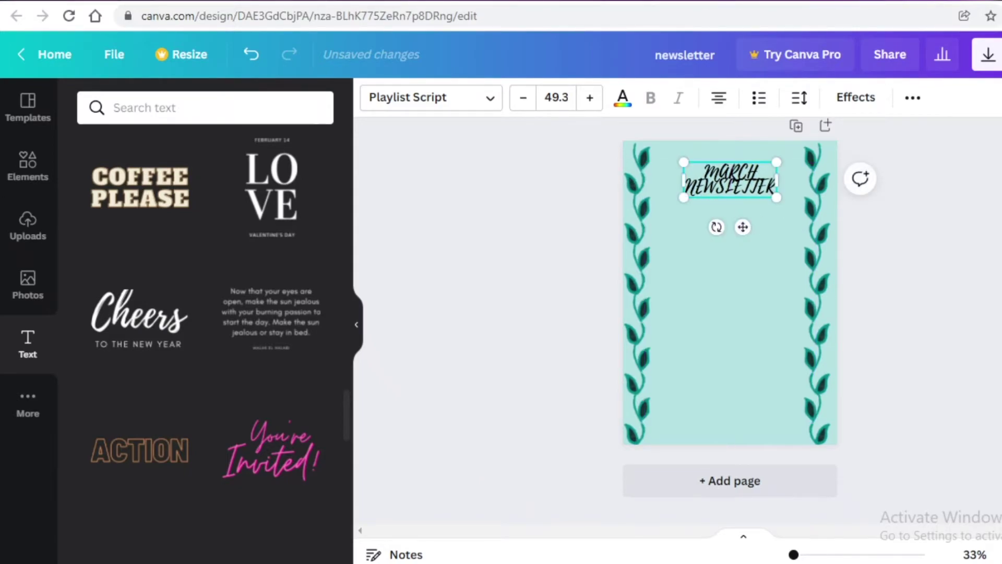
key(Escape)
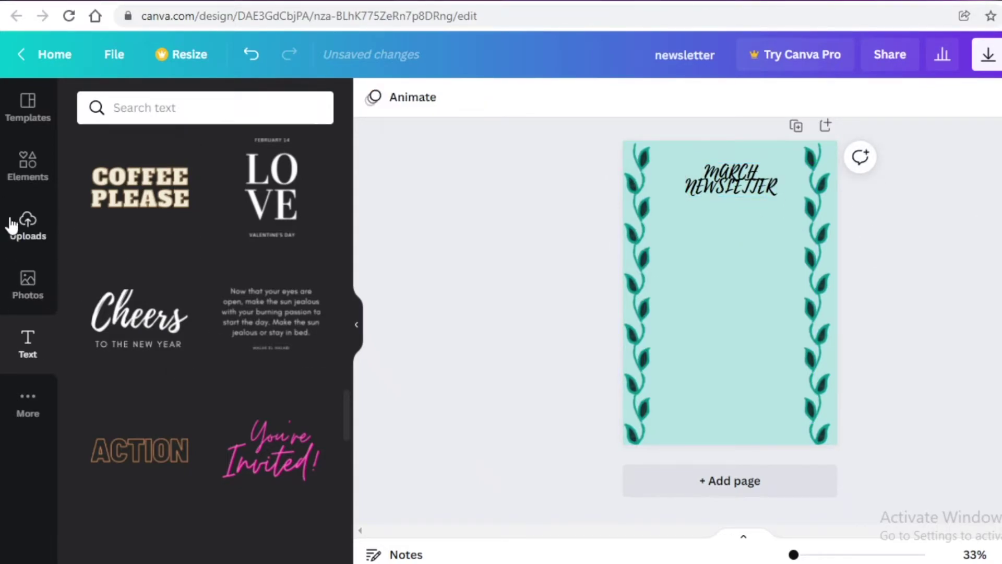
- Reopen the 'borders' element results and expand Magic Recommendations to see all graphics
click(39, 165)
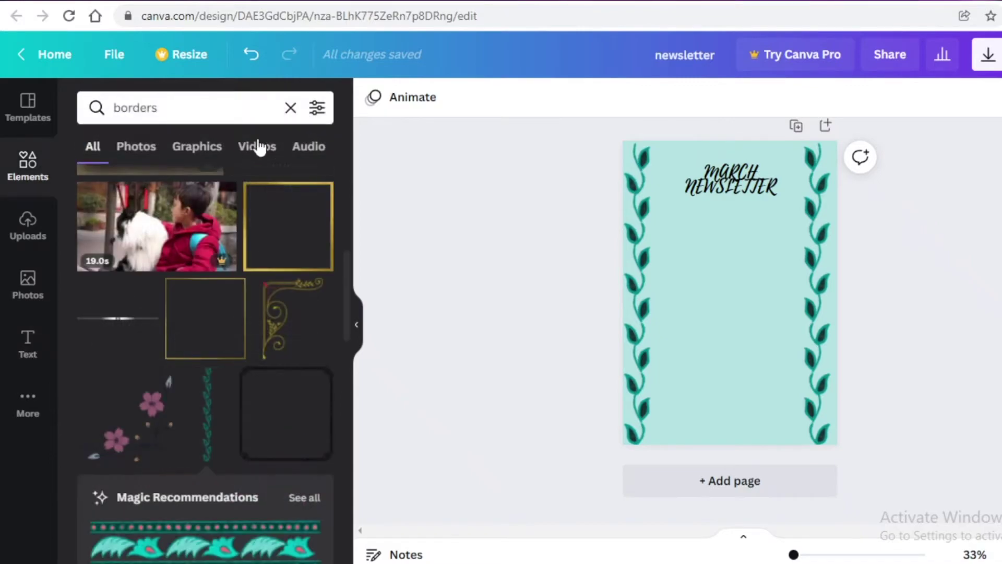
scroll(188, 211, down, 5)
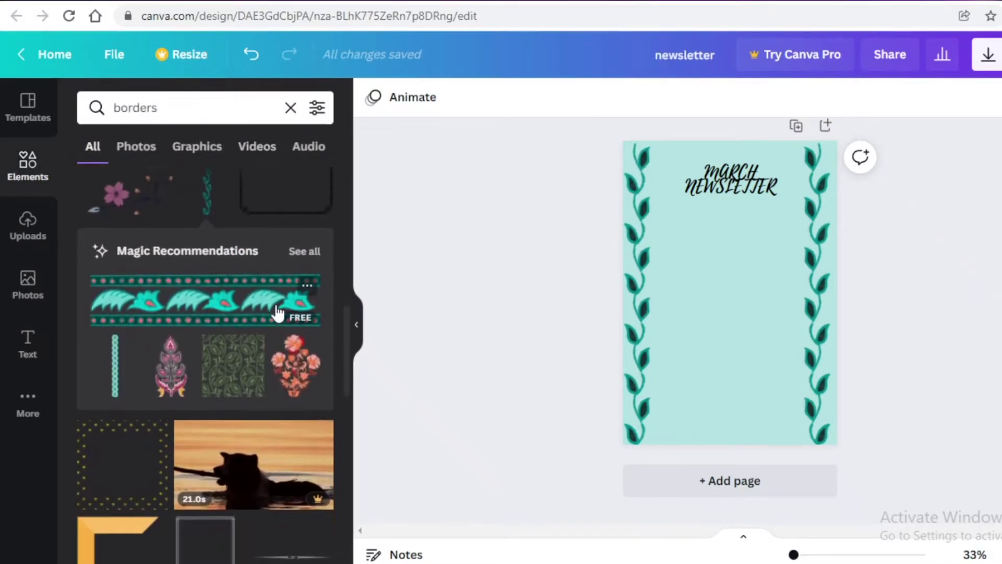
scroll(334, 209, up, 2)
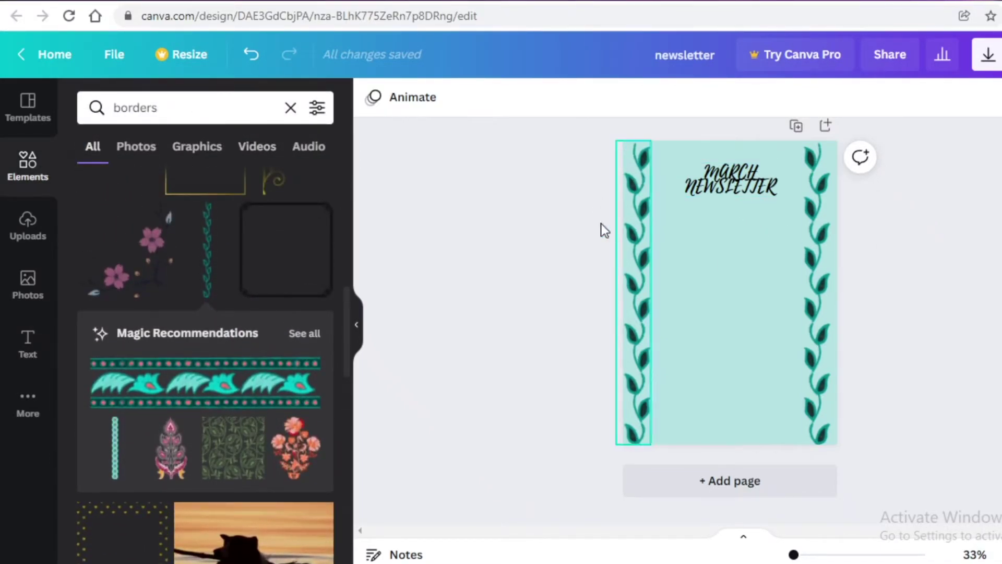
click(301, 336)
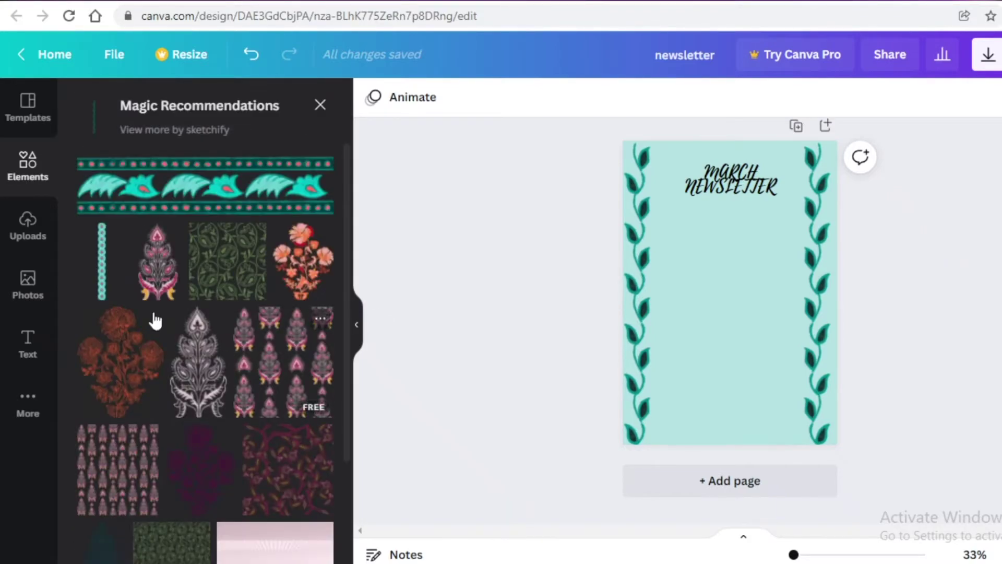
scroll(151, 261, down, 3)
scroll(238, 356, up, 3)
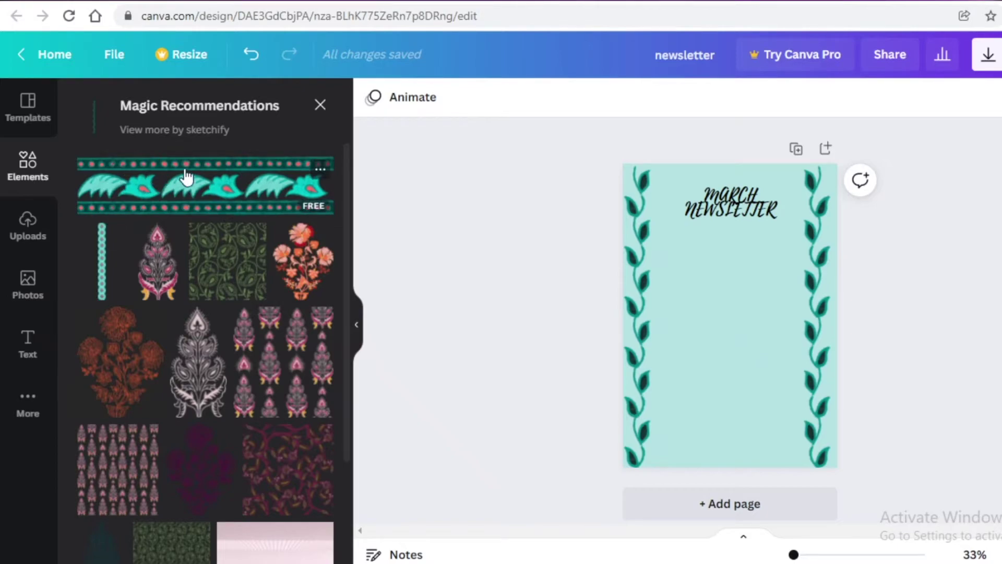
- Add the teal border strip, shrink it, rotate it -90° and move it upper left
click(293, 187)
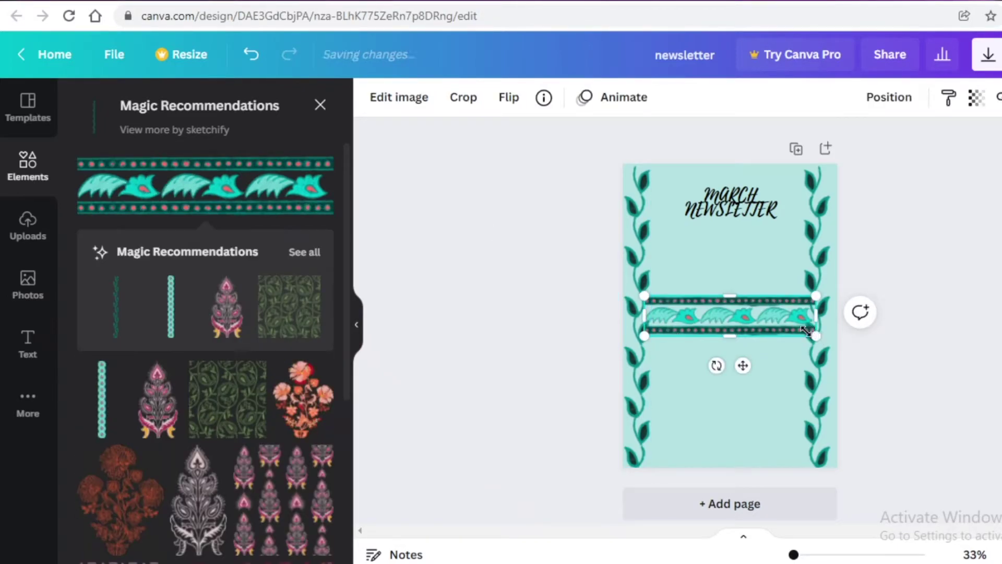
drag(806, 331, 704, 307)
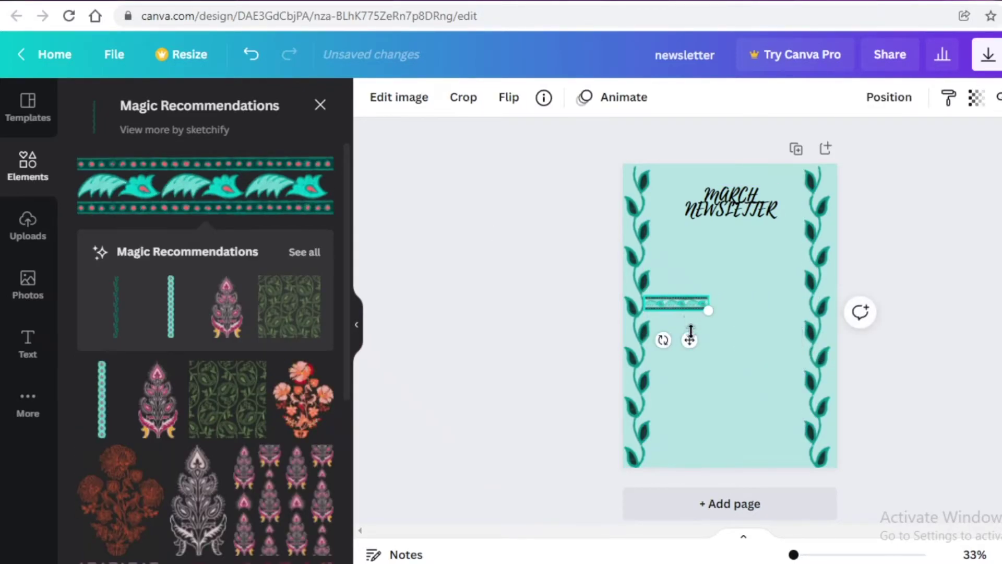
drag(664, 340, 772, 315)
drag(711, 288, 704, 270)
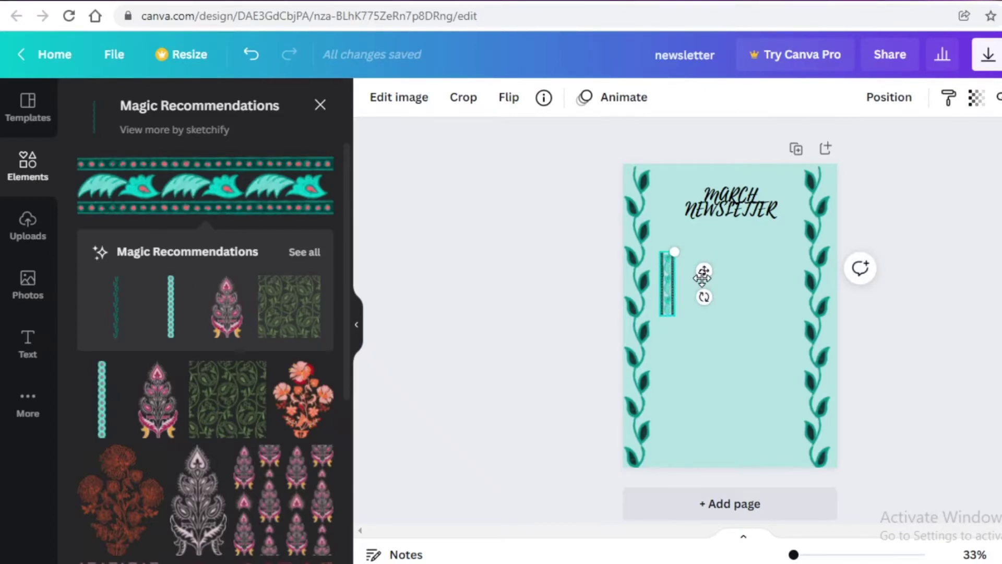
- Duplicate the strip and place the copy beside it at the page's centre line
key(ctrl+d)
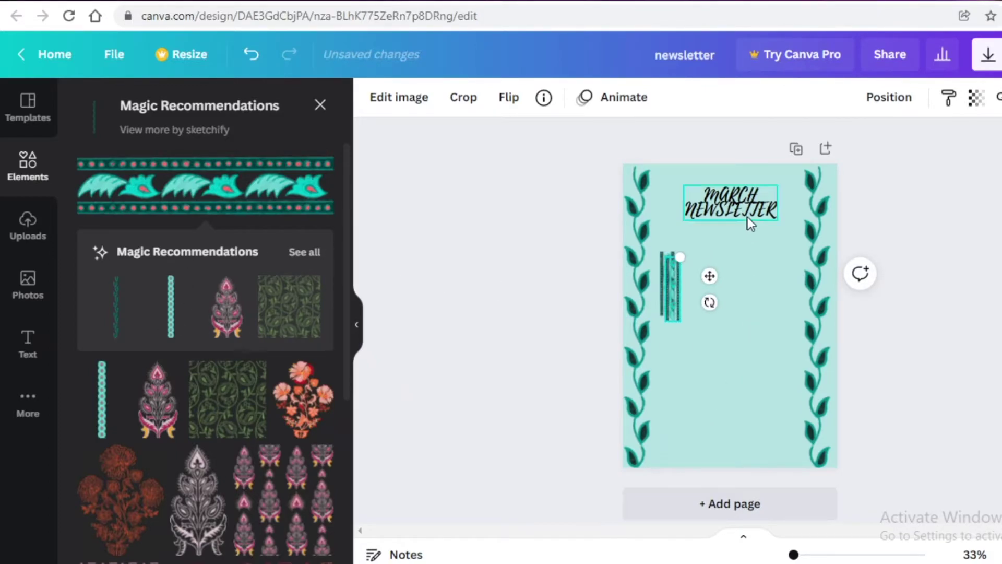
drag(710, 275, 763, 270)
click(934, 271)
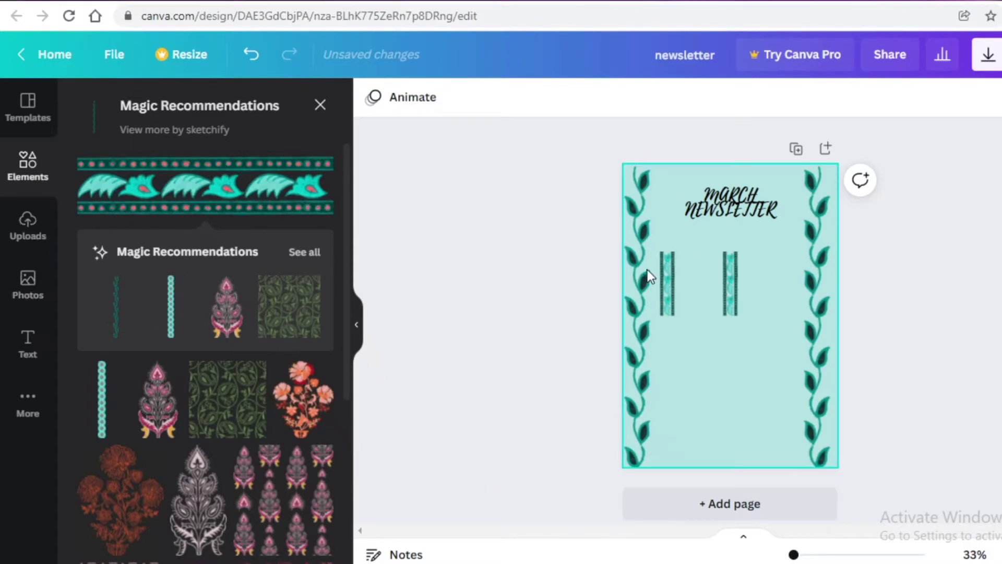
click(28, 284)
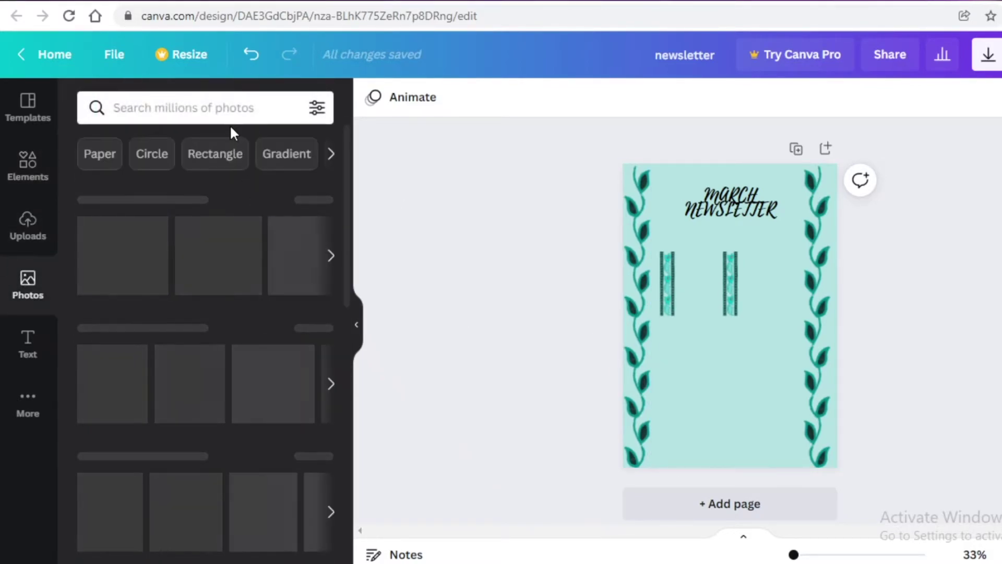
click(225, 105)
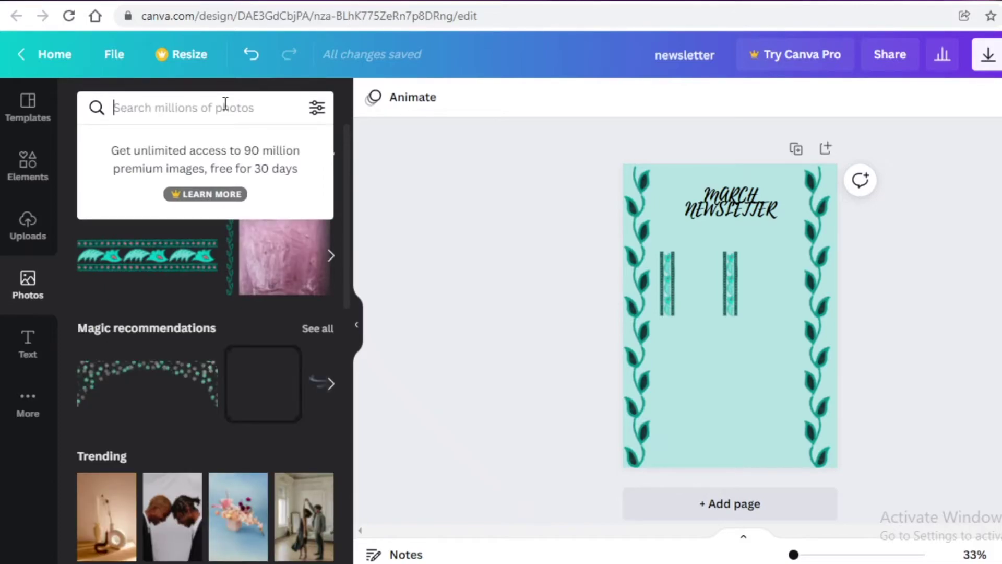
text(FASHION)
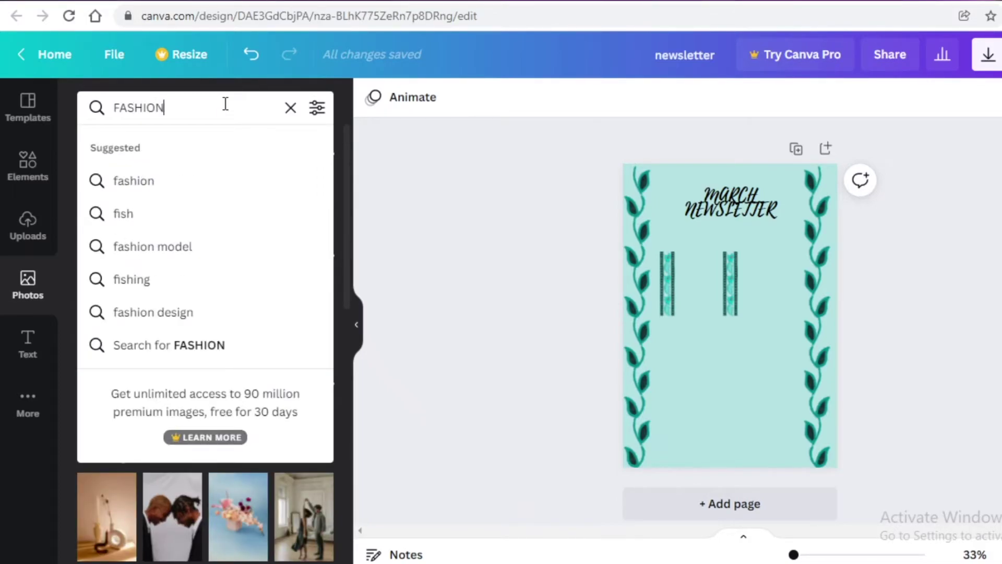
key(Return)
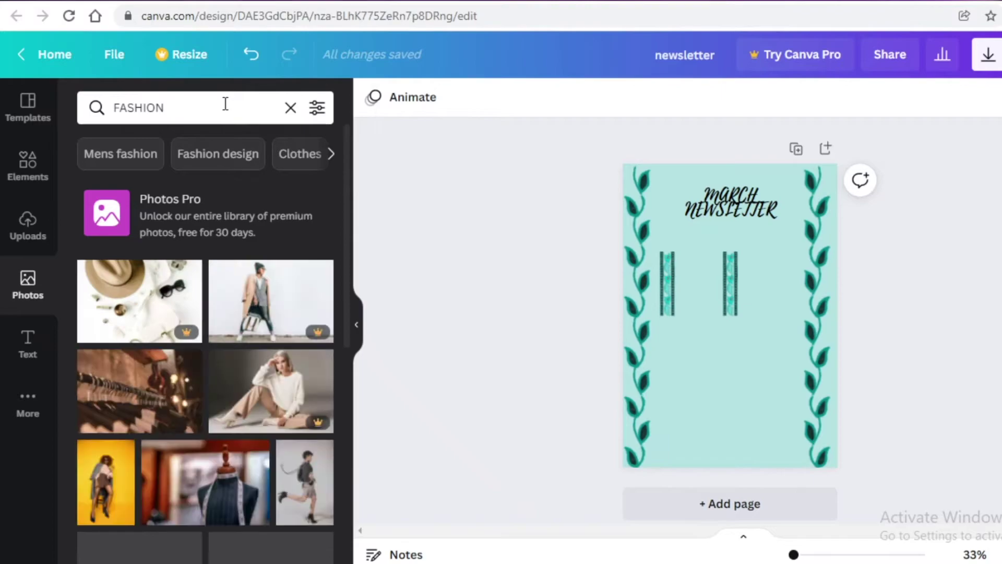
scroll(203, 457, down, 5)
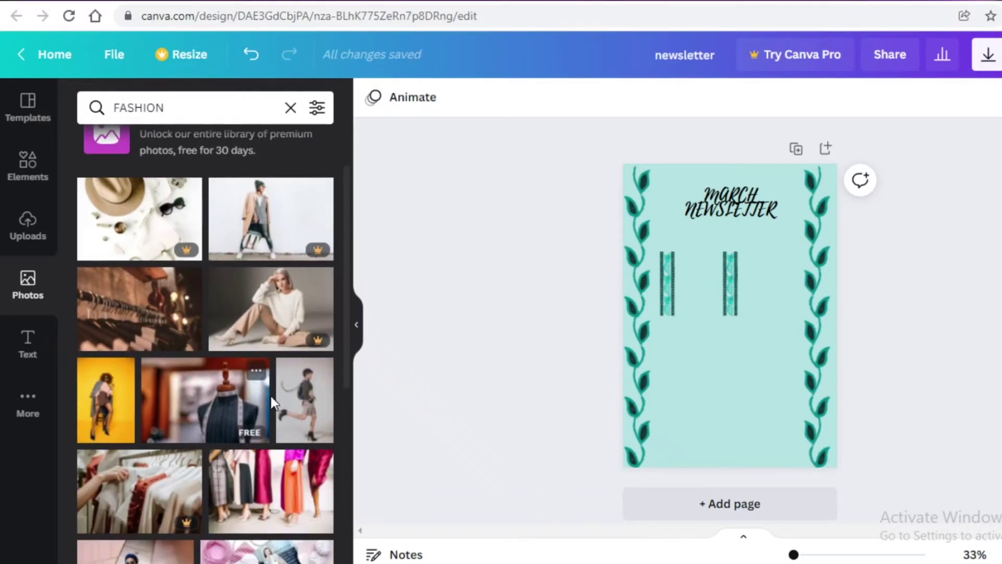
scroll(120, 393, down, 4)
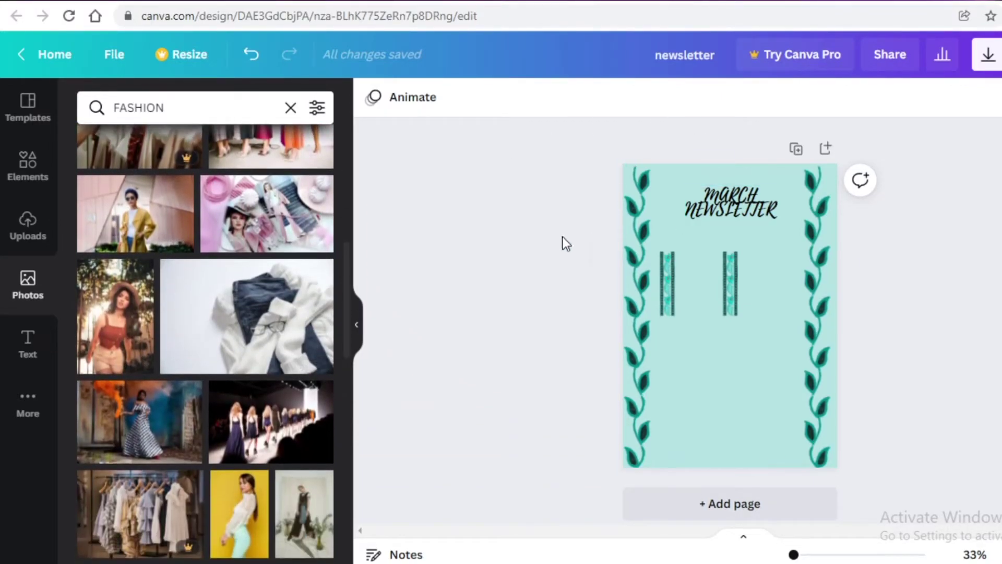
scroll(271, 334, down, 3)
click(292, 258)
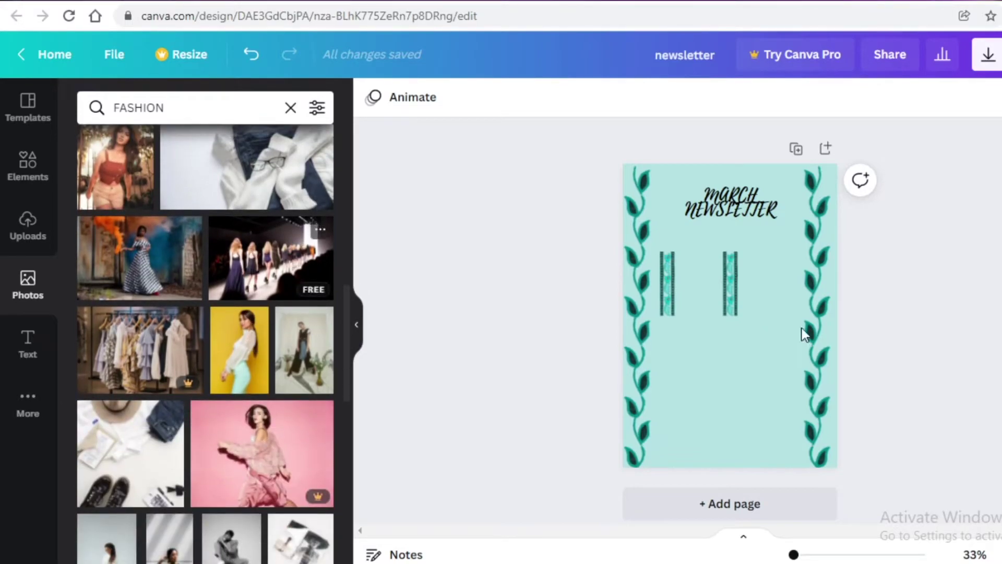
drag(815, 373, 731, 315)
mouse_move(704, 274)
mouse_down()
mouse_move(704, 234)
mouse_move(704, 279)
mouse_move(704, 264)
mouse_up()
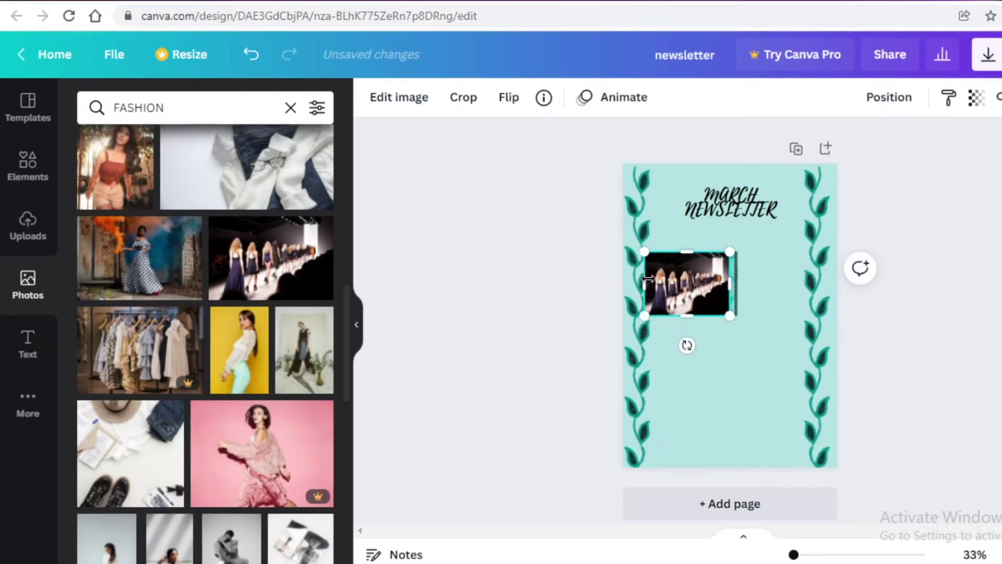
drag(647, 279, 727, 285)
click(894, 282)
click(728, 281)
key(Escape)
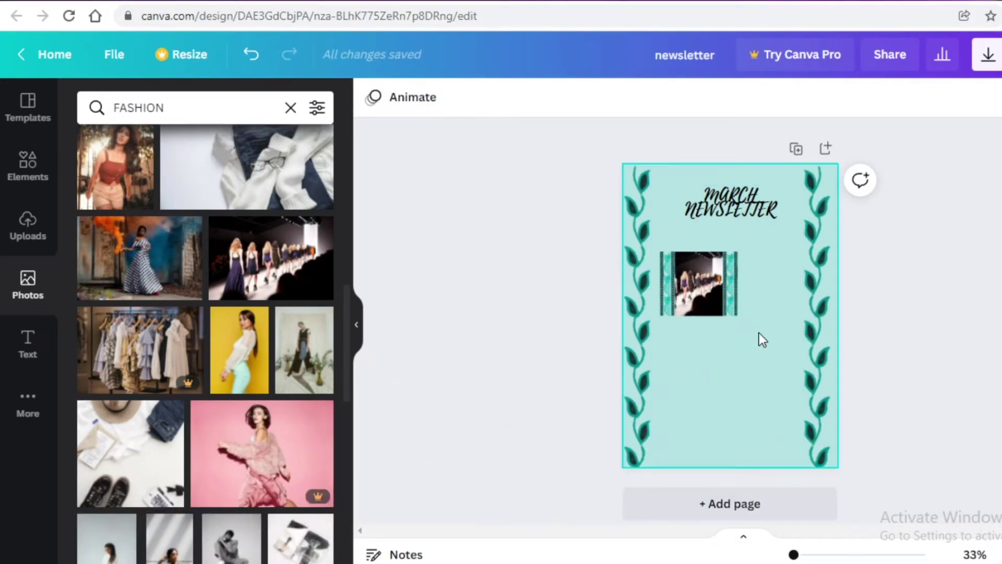
click(701, 289)
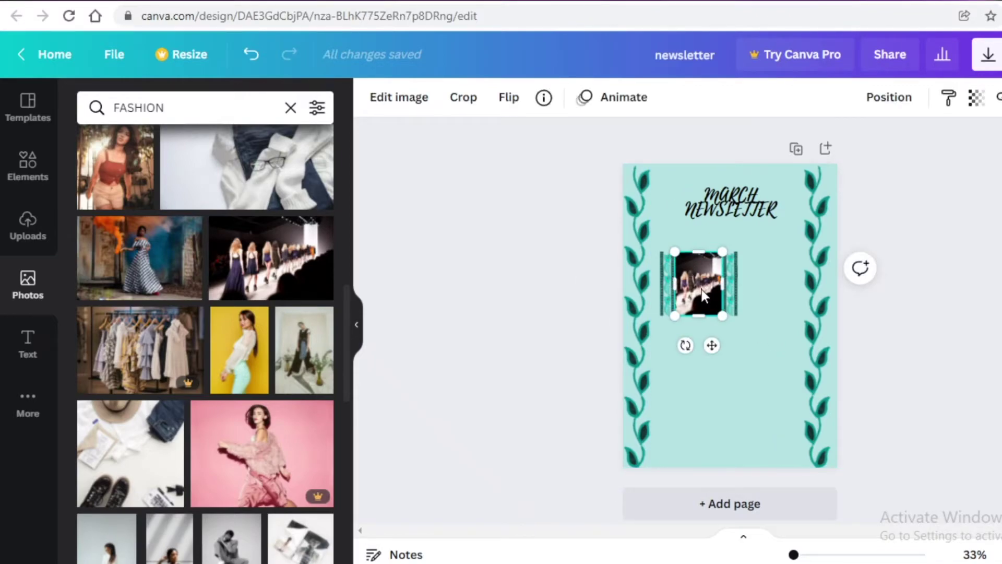
key(Delete)
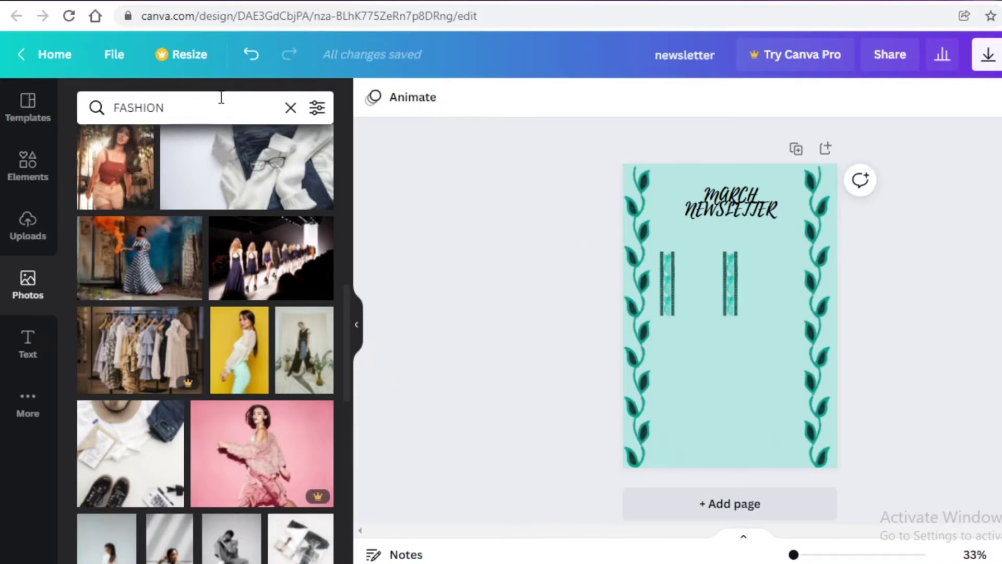
click(219, 101)
double_click(233, 99)
- Add a square with R, widen the gap between the teal strips, and stretch the square between them
click(31, 177)
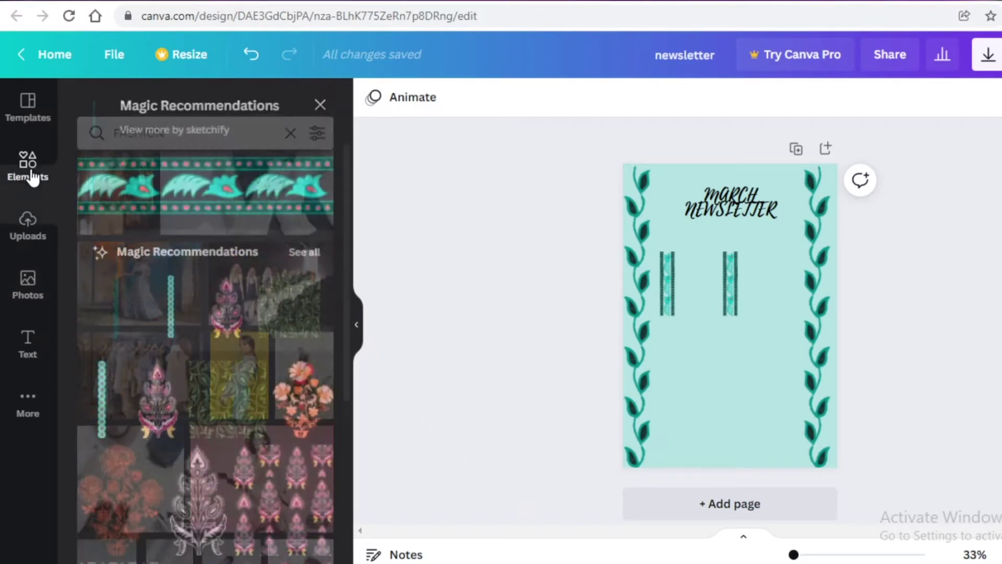
click(317, 103)
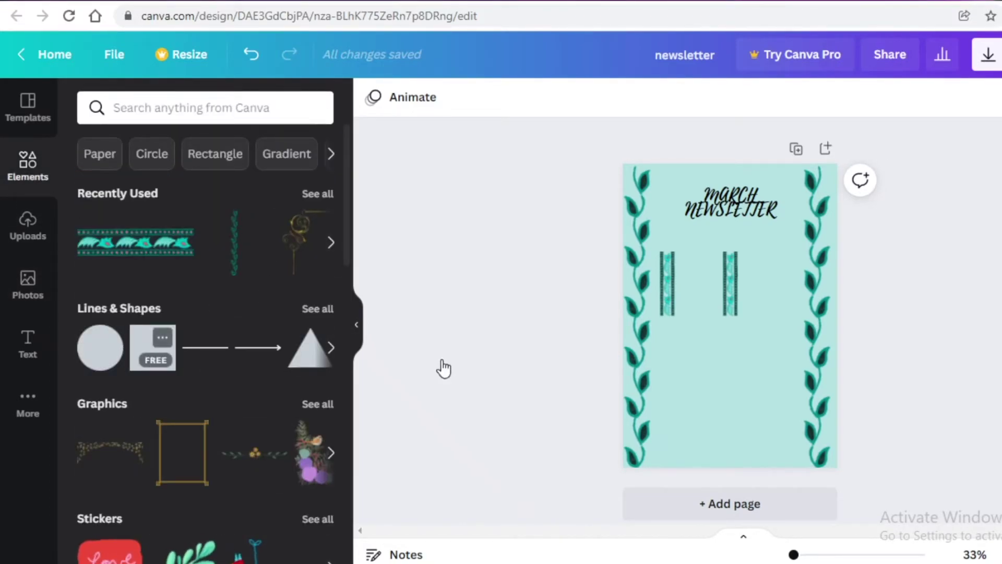
key(r)
drag(787, 374, 721, 316)
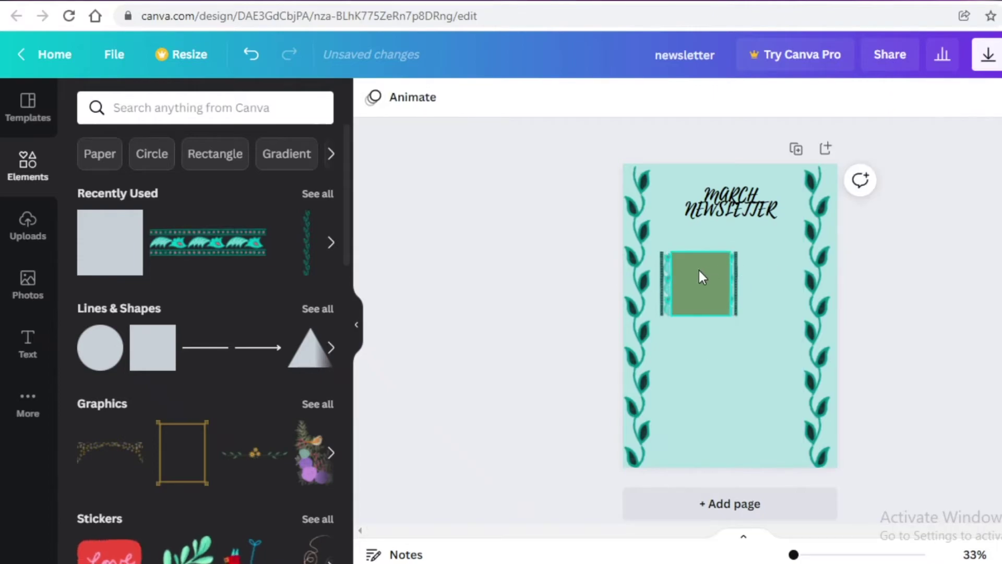
drag(700, 272, 692, 272)
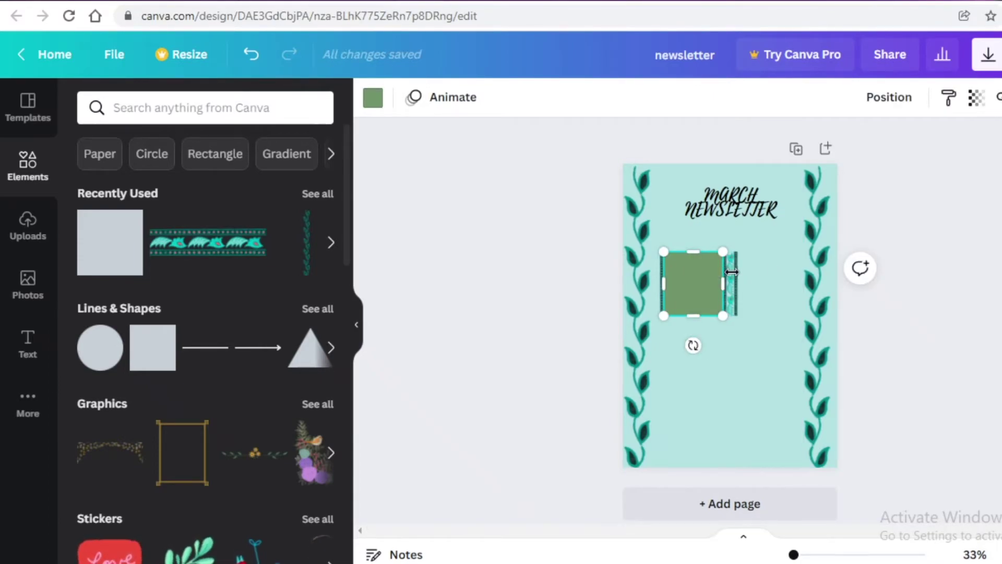
drag(696, 283, 726, 478)
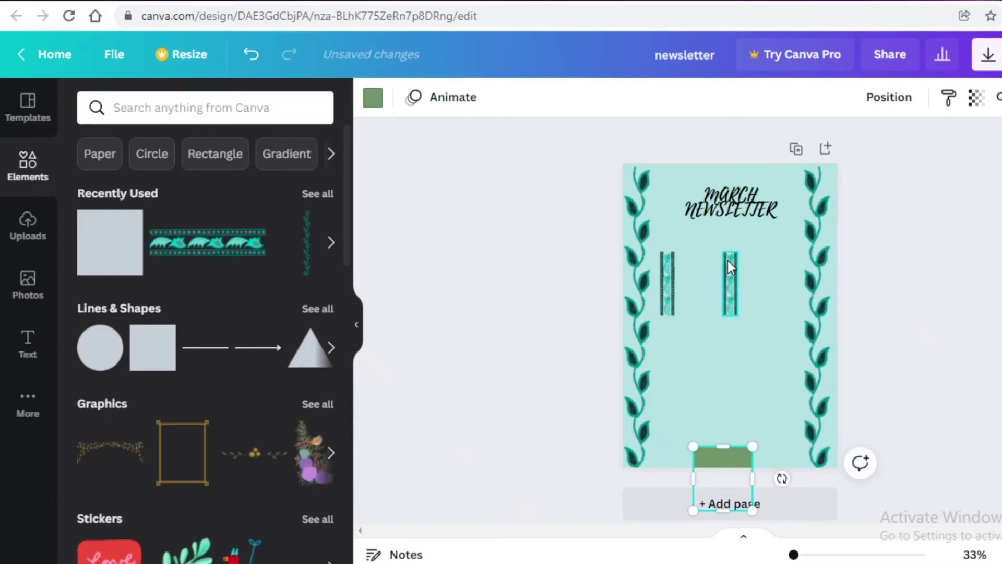
drag(727, 261, 780, 259)
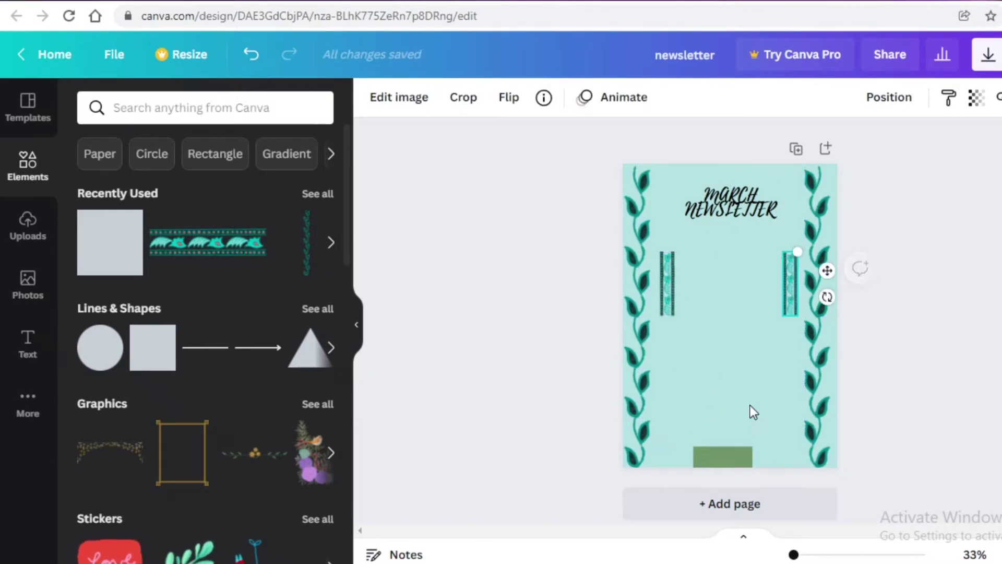
drag(723, 459, 778, 280)
- Change the rectangle's colour to white using the custom colour picker
key(Escape)
click(712, 287)
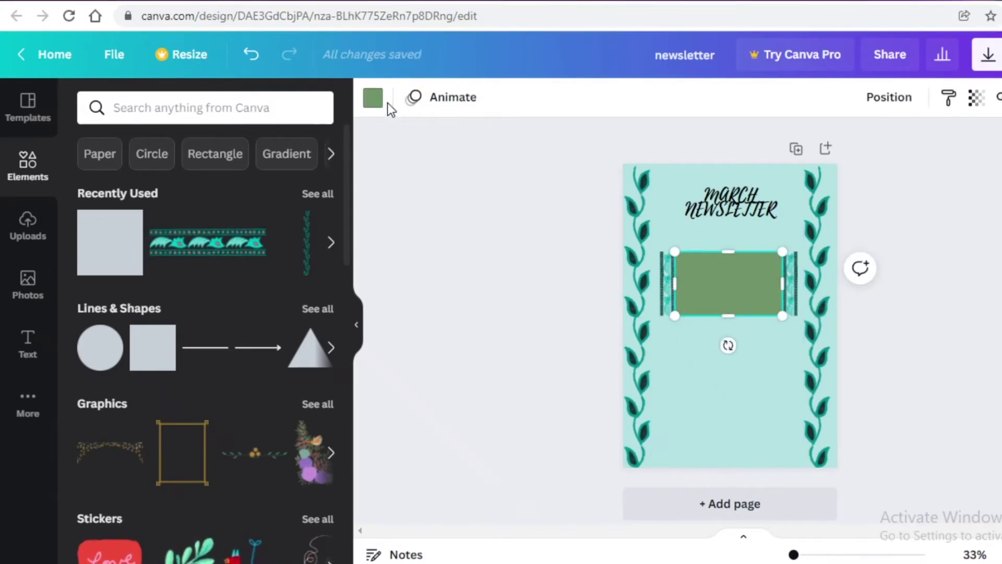
click(372, 98)
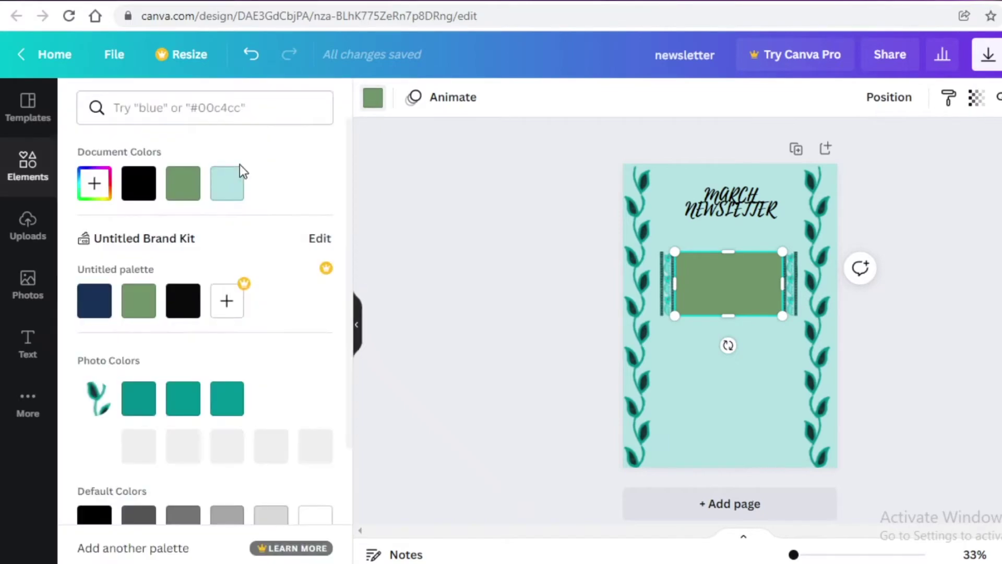
click(110, 177)
drag(125, 207, 90, 217)
click(528, 245)
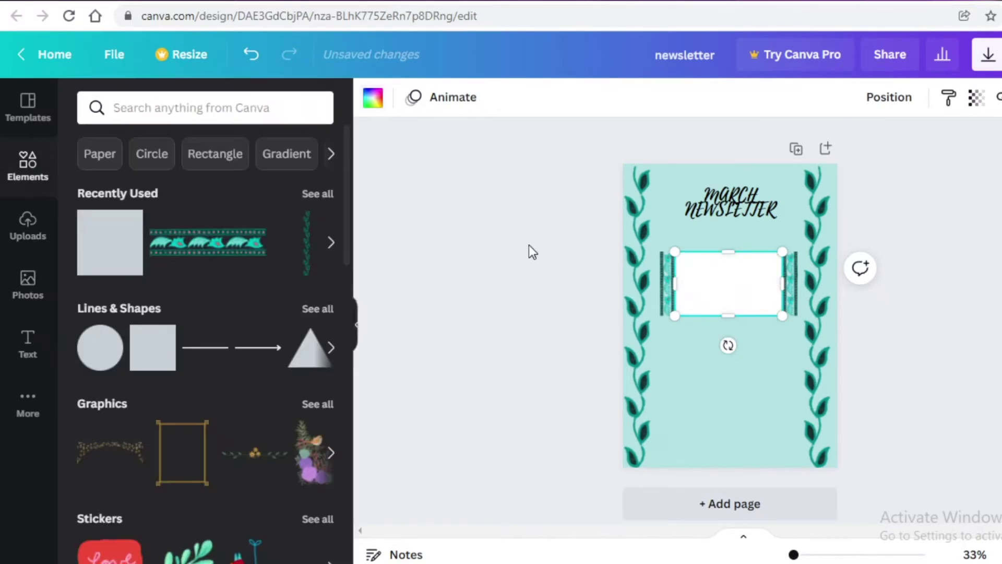
click(27, 346)
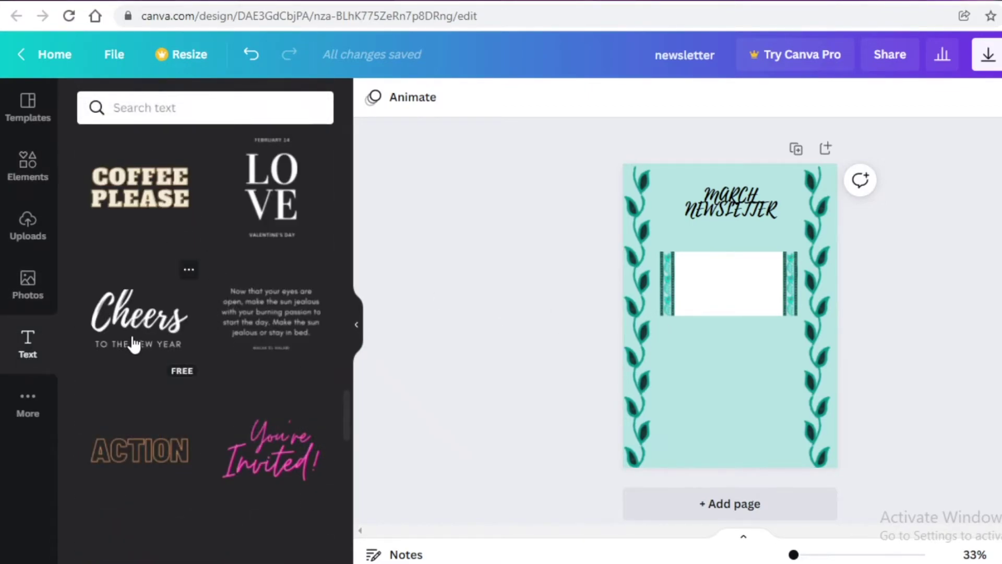
- Add the Cheers text template and delete its 'Cheers' word
click(135, 344)
drag(738, 313, 732, 322)
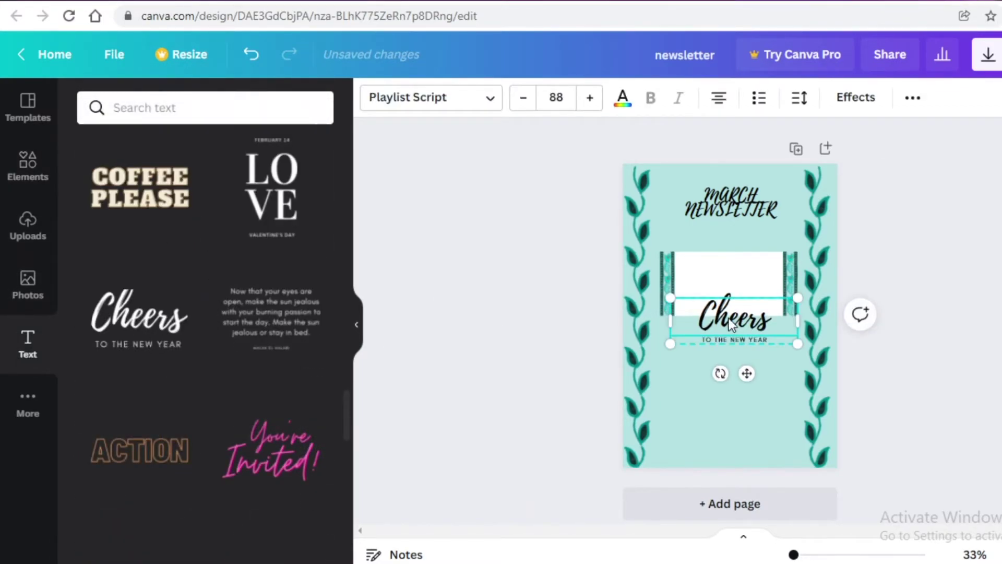
double_click(731, 323)
key(BackSpace)
- Move the 'TO THE NEW YEAR' line onto the white panel's top and clear its wording
click(742, 342)
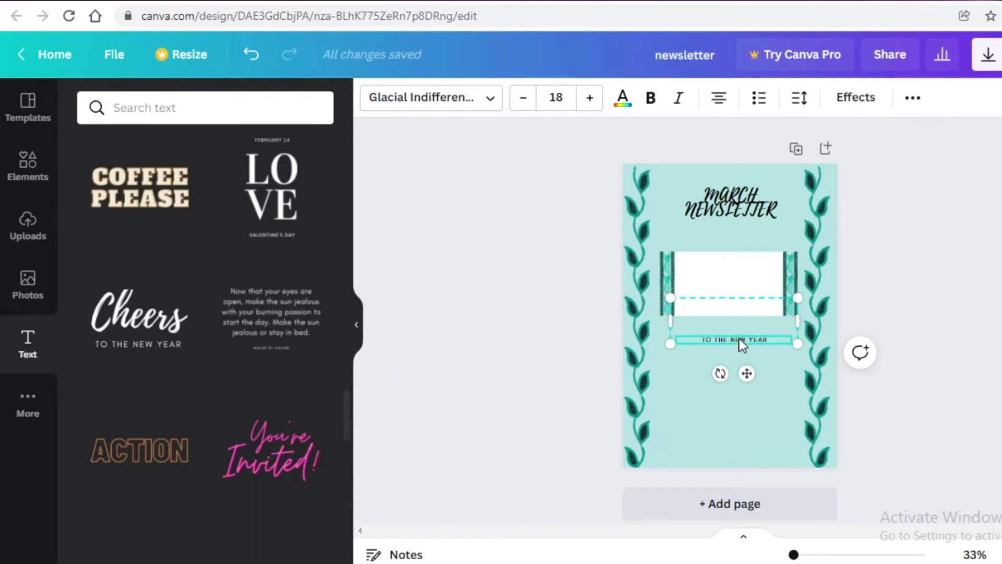
key(Escape)
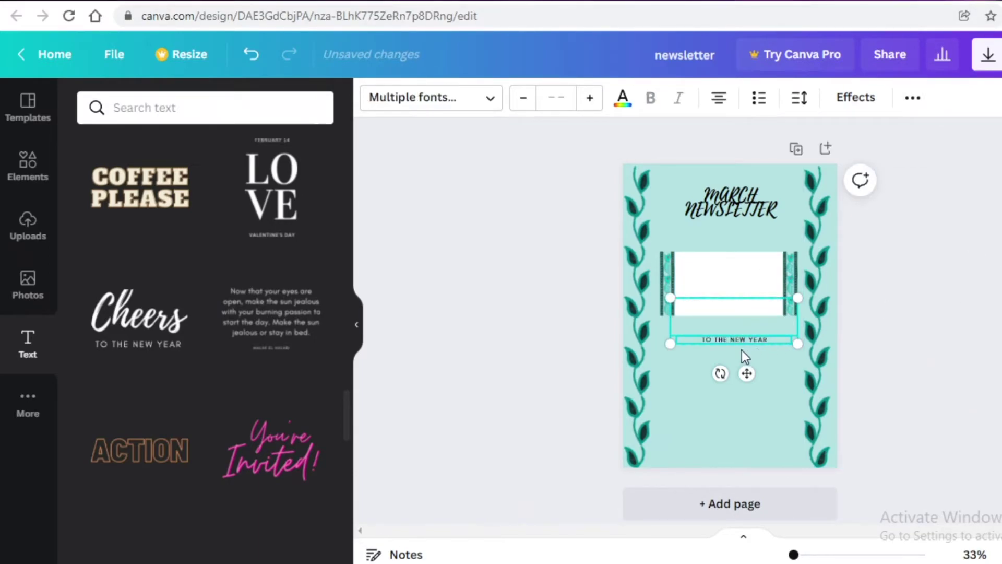
drag(736, 344, 730, 258)
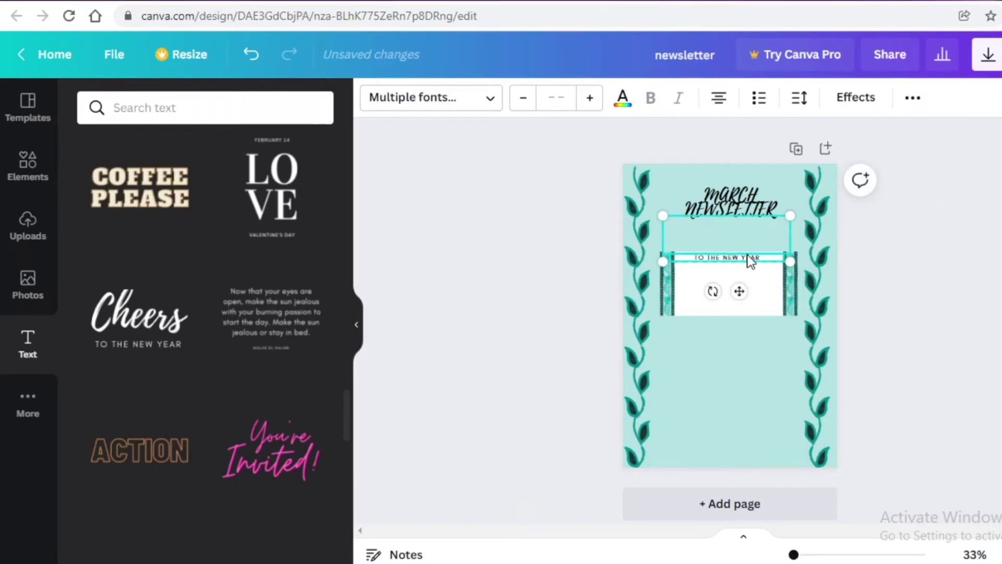
drag(753, 259, 752, 262)
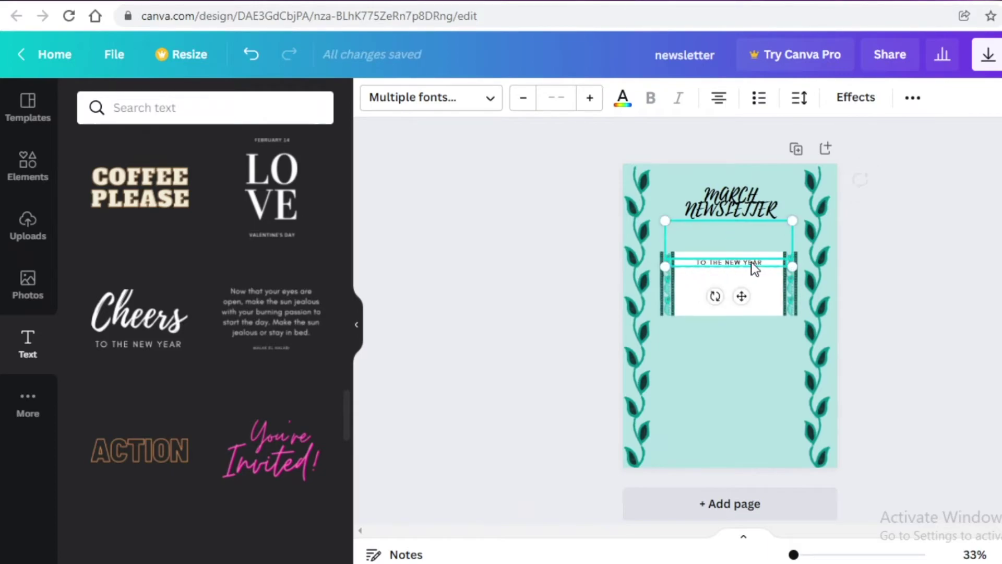
click(942, 186)
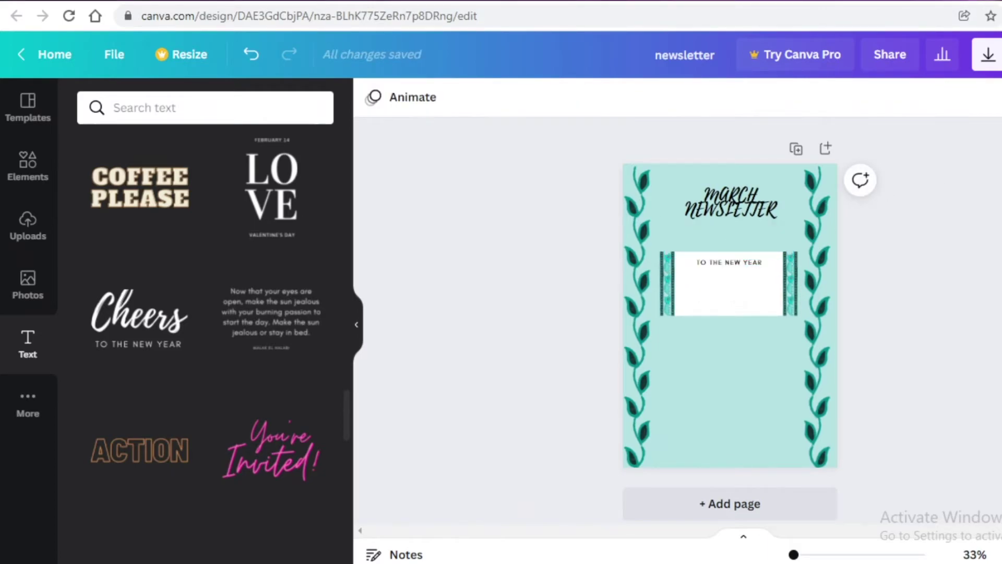
click(726, 262)
key(BackSpace)
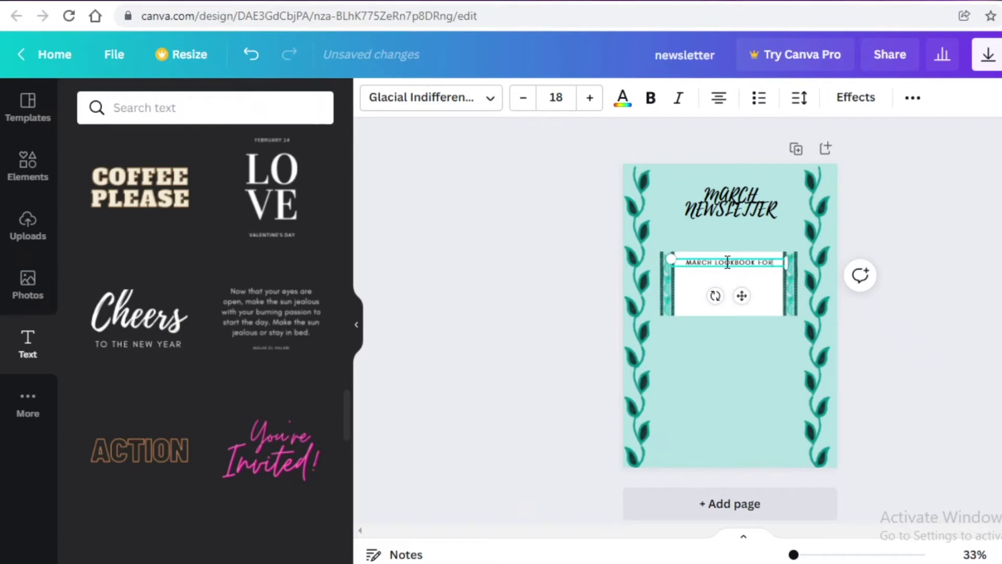
- Type 'MARCH LOOKBOOK FOR THE NEW SEASON. STAY AHEAD OF FASHION TRENDS…' and centre it narrowly in the panel
text(MARCH LOOKBOOK FOR THE NEW SEASON. STA)
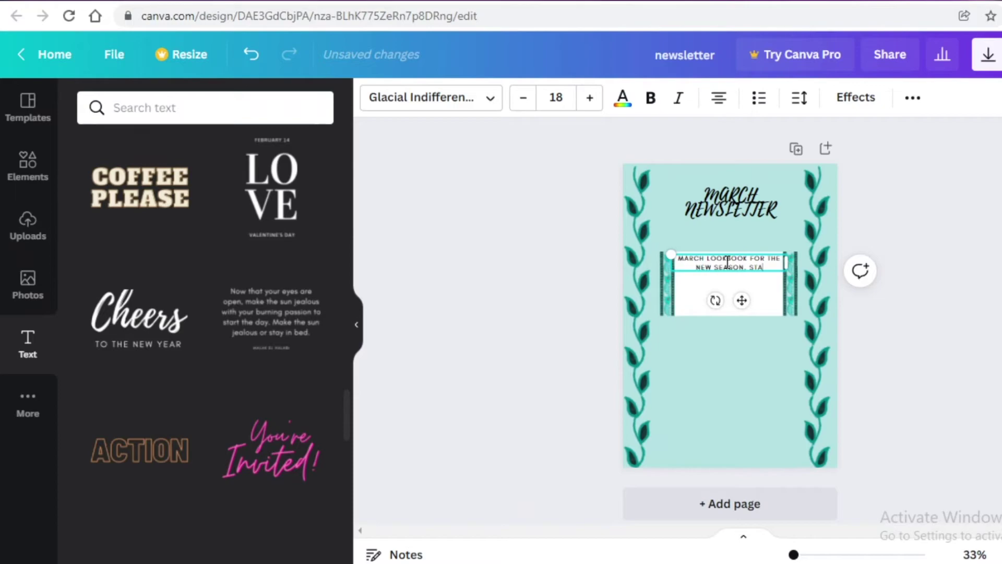
text(Y AHEAD OF FASHION TRENDS WITH THIS LOOKBOOK)
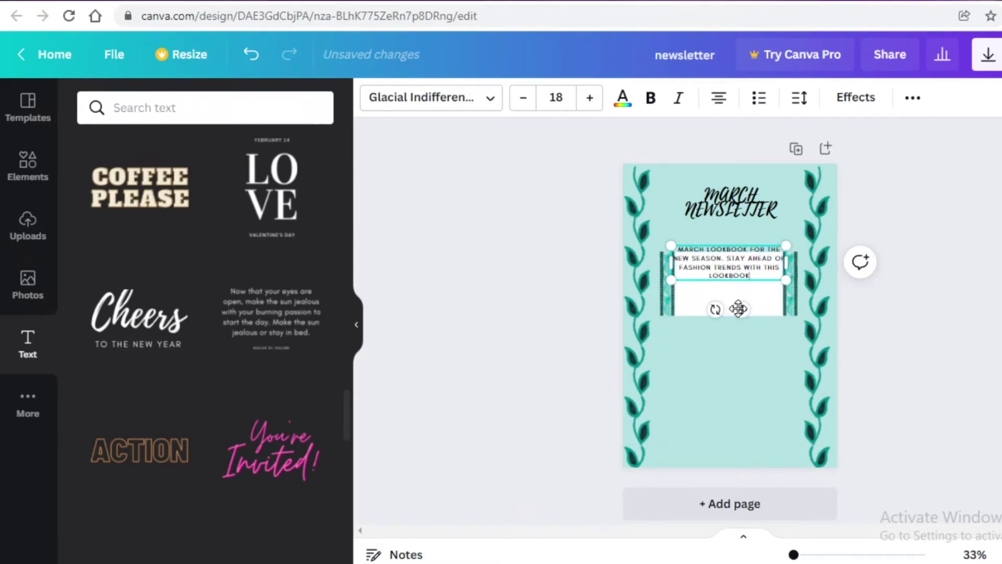
drag(741, 310, 738, 330)
drag(783, 290, 776, 287)
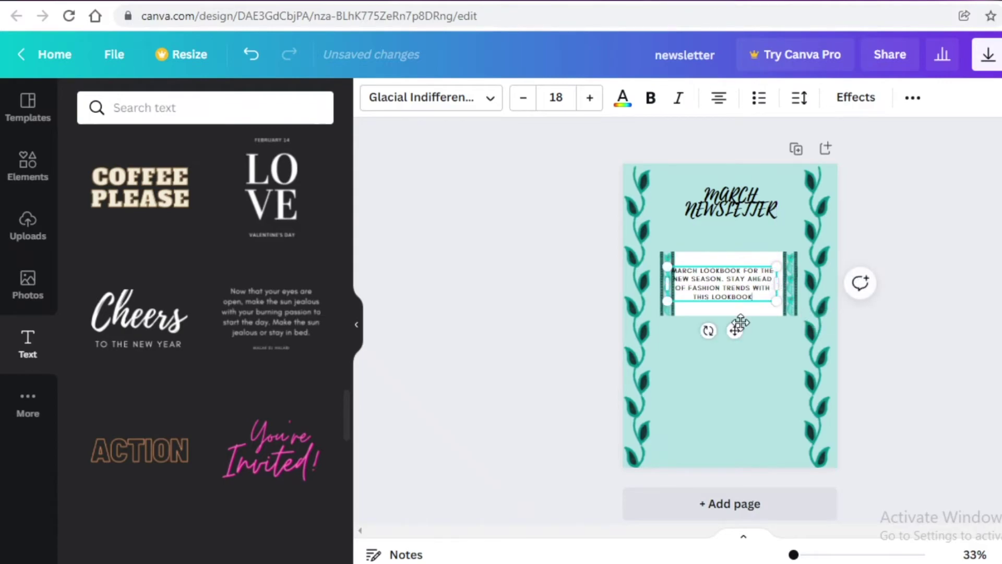
drag(737, 329, 743, 329)
key(Escape)
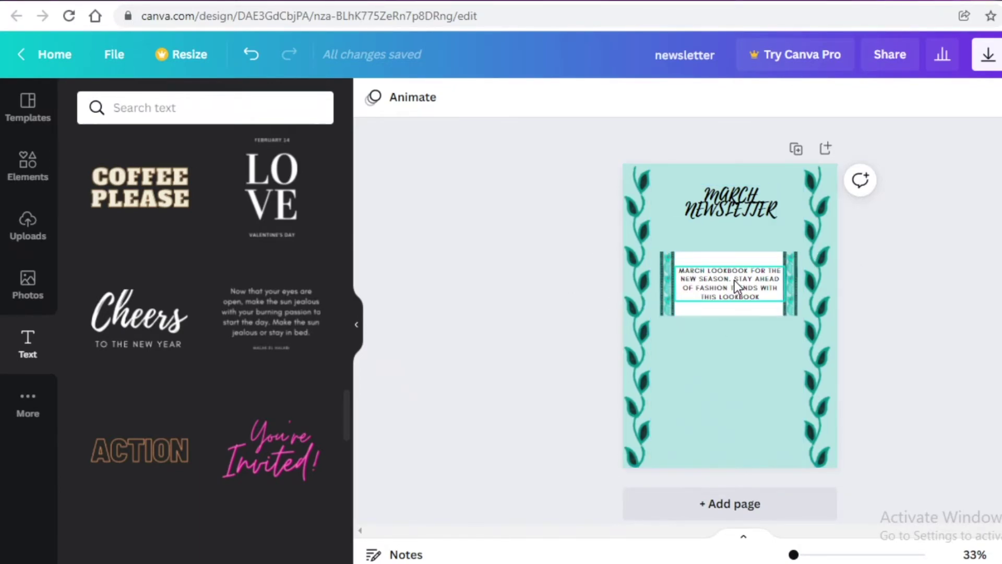
- Add the 'Now that your eyes are open' quote, move it below the panel and shrink it narrow
click(290, 316)
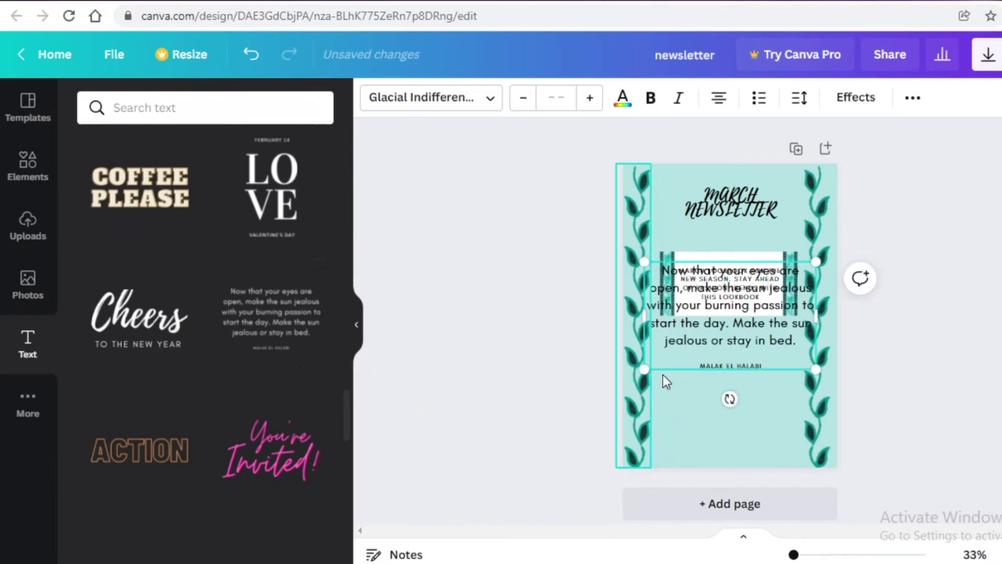
drag(729, 285, 729, 370)
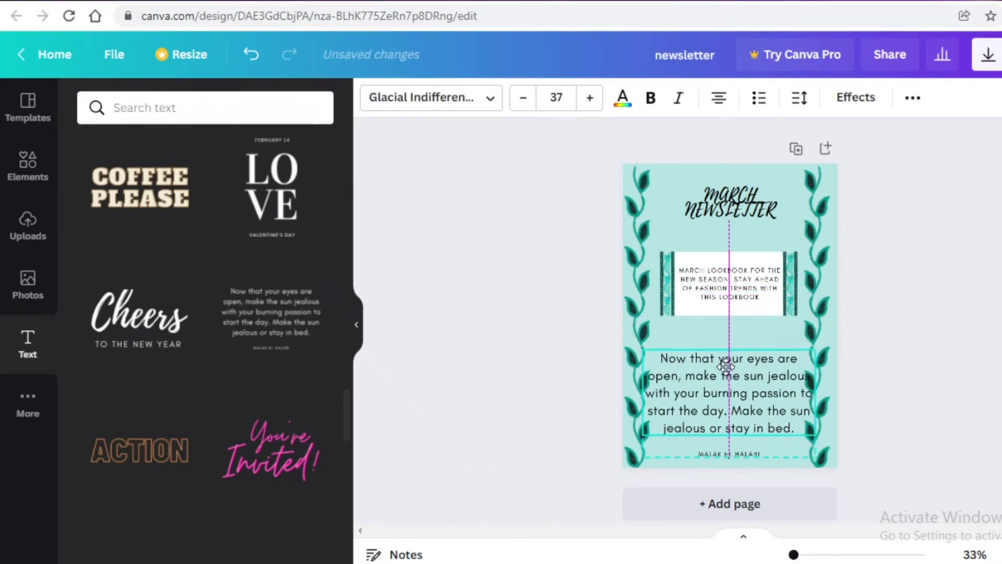
drag(817, 449, 701, 381)
key(Escape)
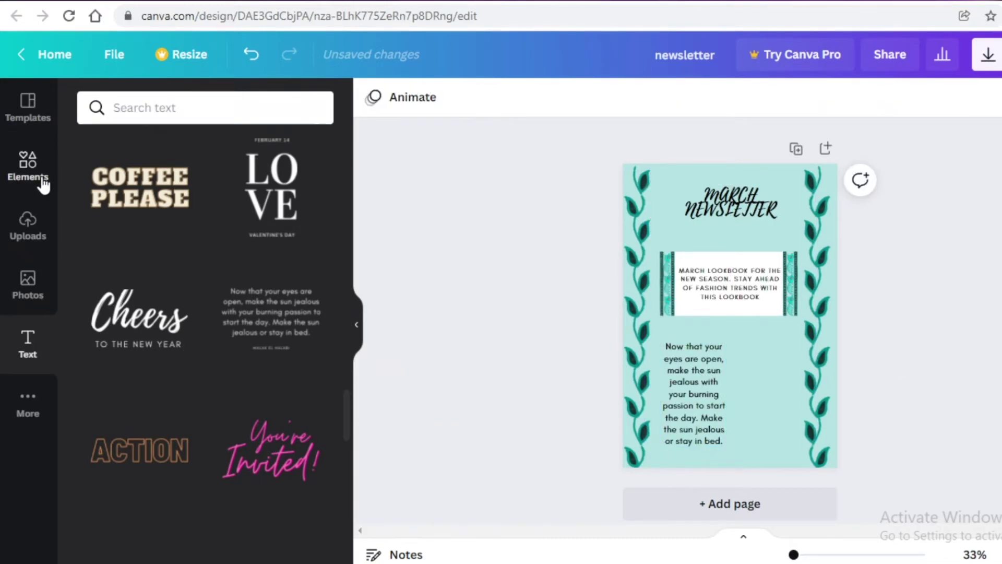
click(28, 166)
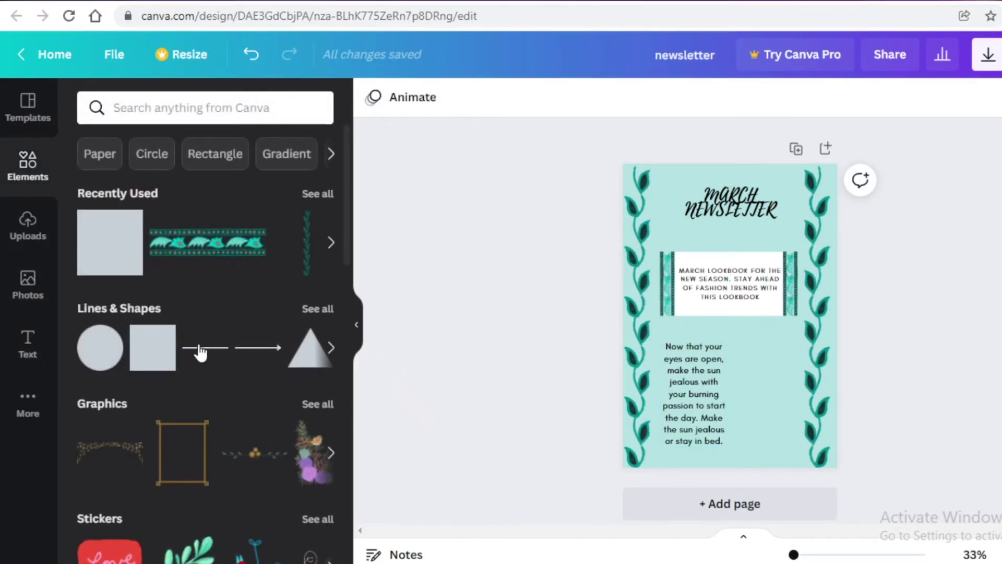
click(172, 107)
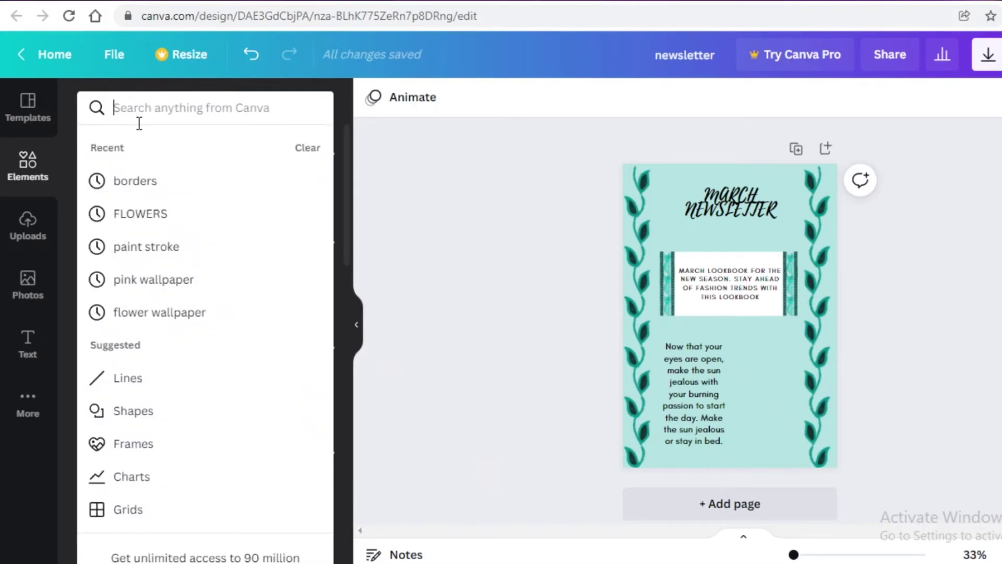
- Search elements for borders and place a thin rectangular border beside the quote
click(142, 183)
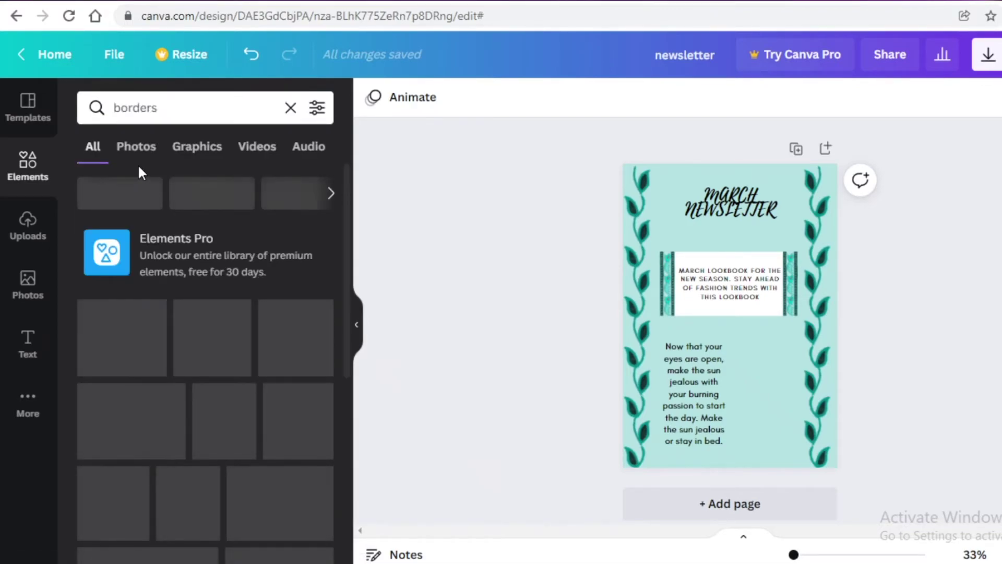
scroll(216, 308, down, 2)
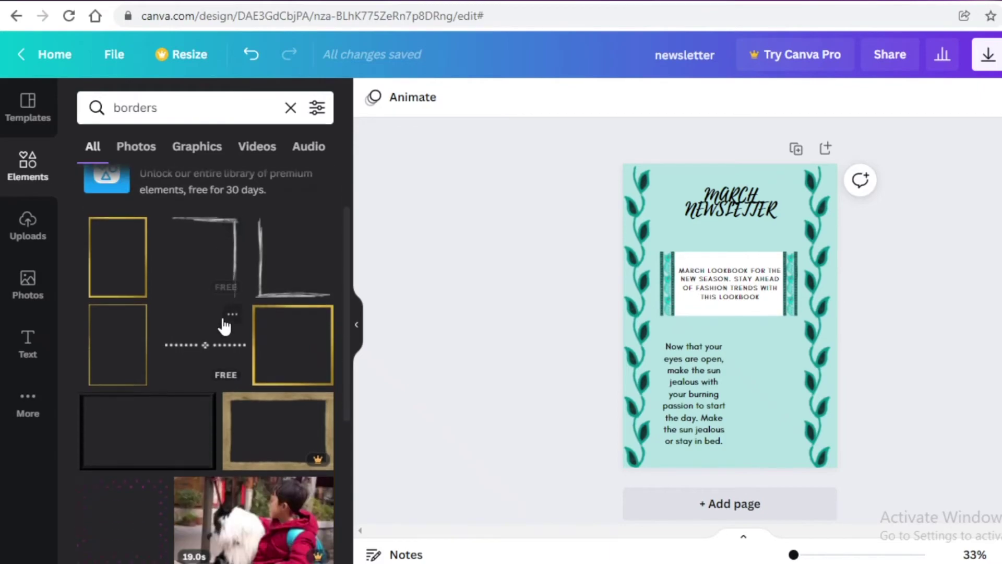
click(217, 277)
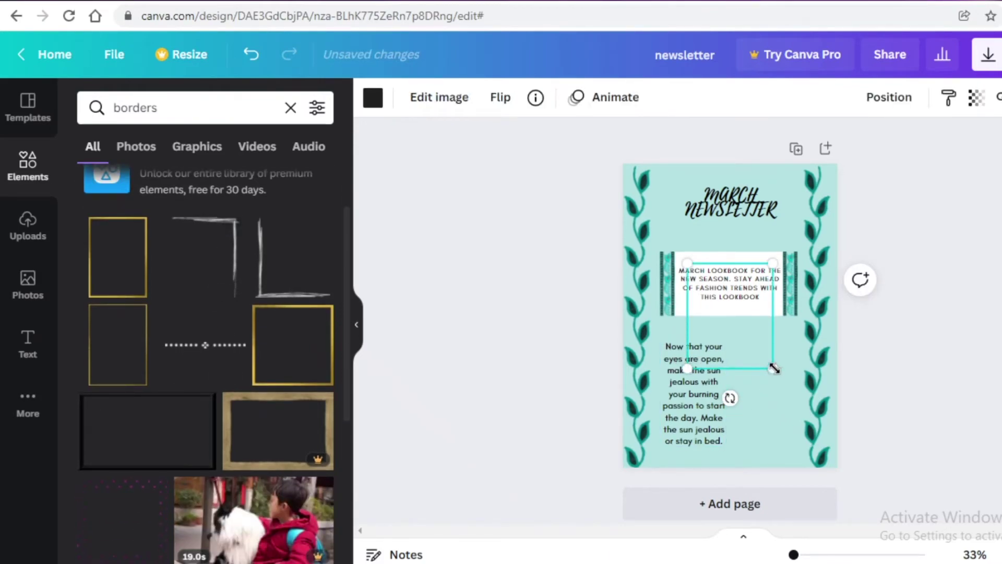
drag(770, 368, 789, 426)
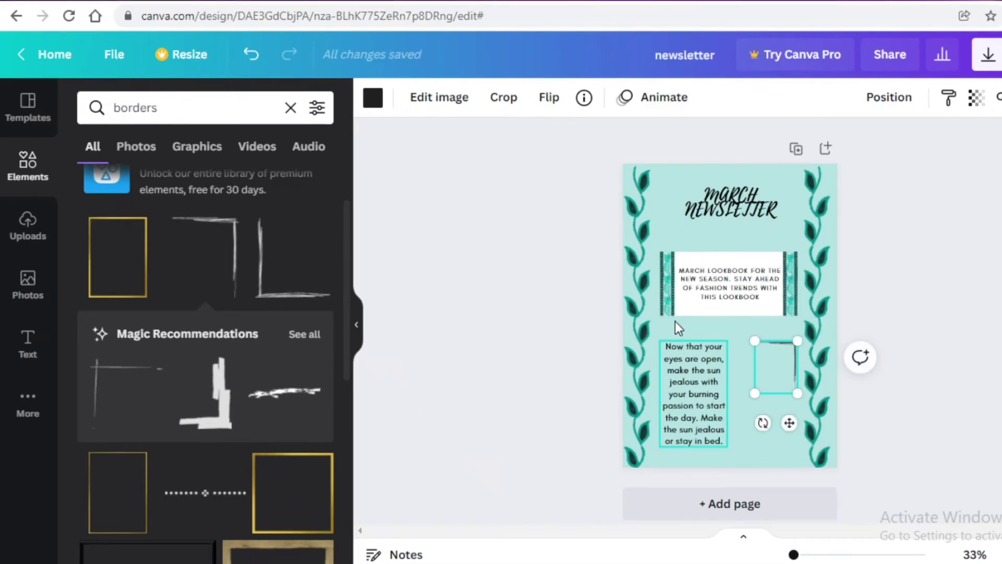
- Add an L-shaped corner border, shrink it, and position it beside the body text
click(275, 268)
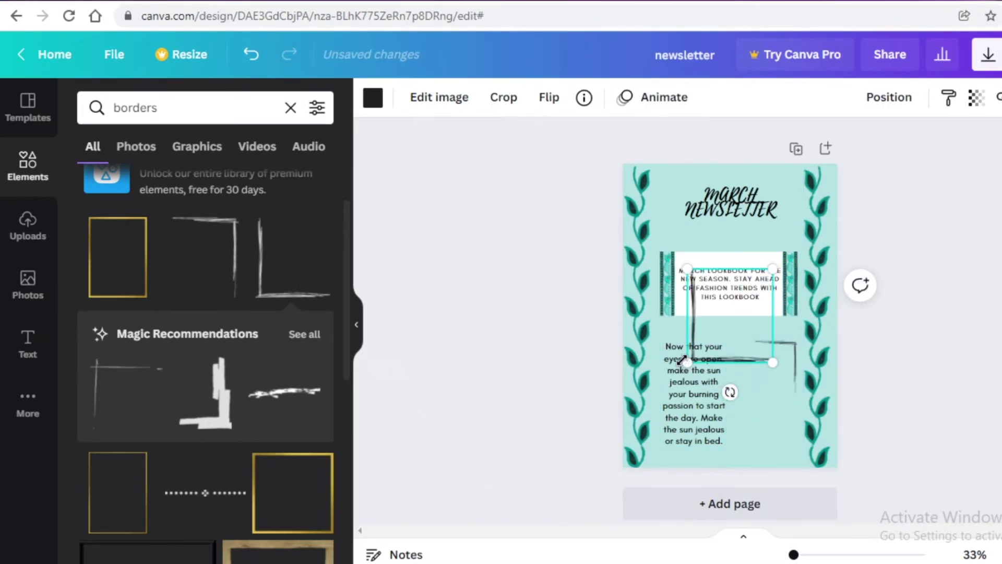
drag(739, 429, 727, 314)
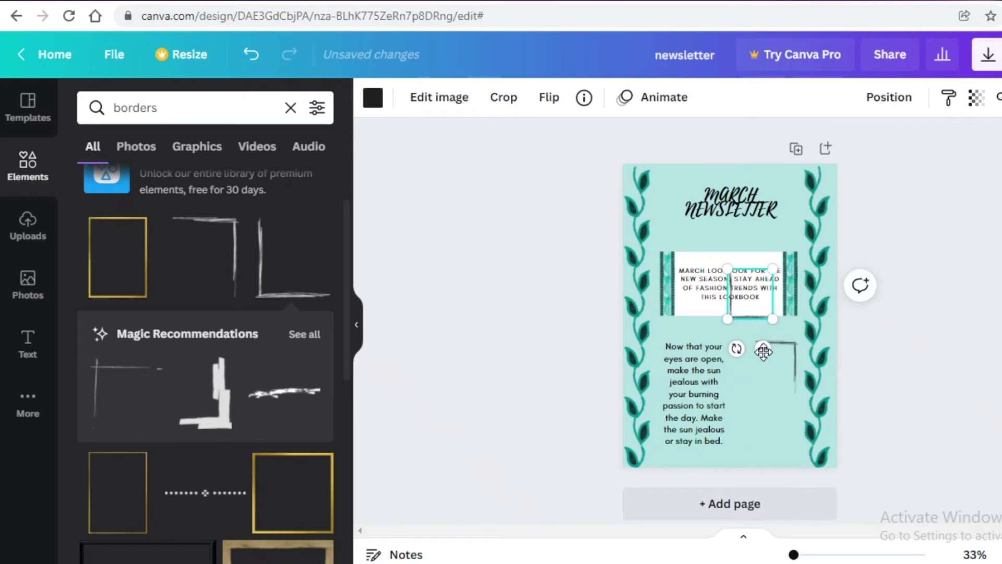
drag(763, 351, 775, 452)
click(809, 398)
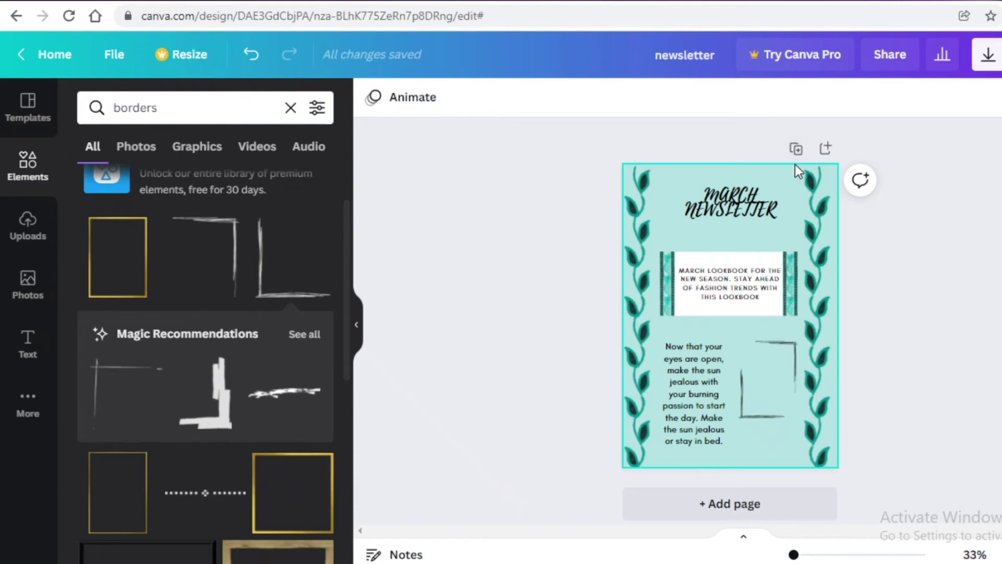
- Duplicate the page, then delete page 2's content and both side strips, keeping the vines
click(795, 151)
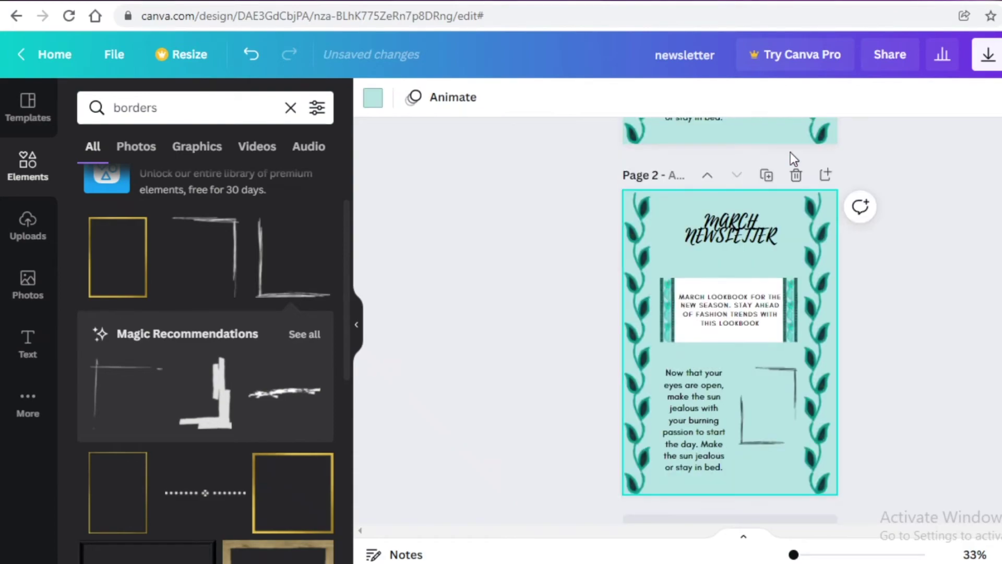
key(ctrl+a)
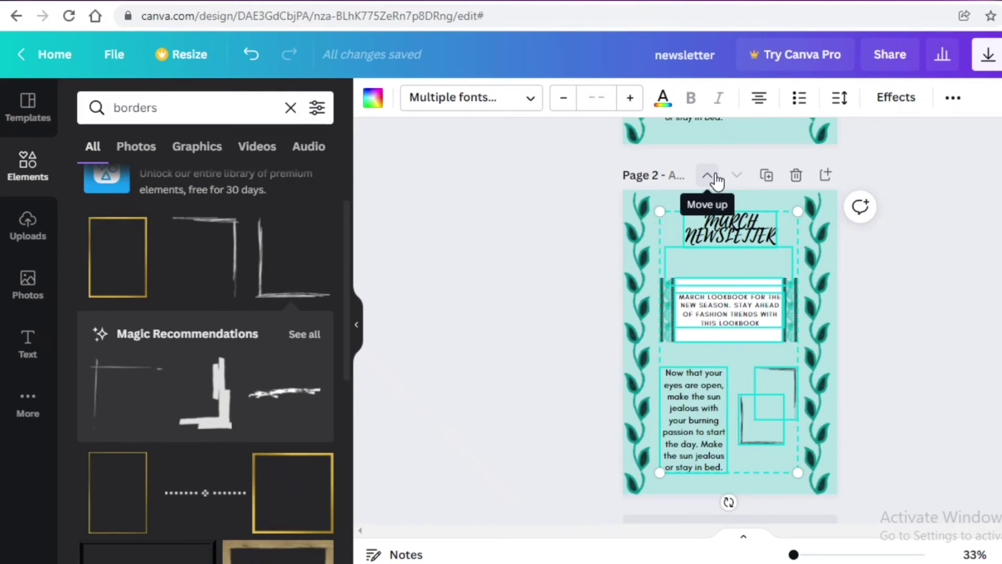
key(Delete)
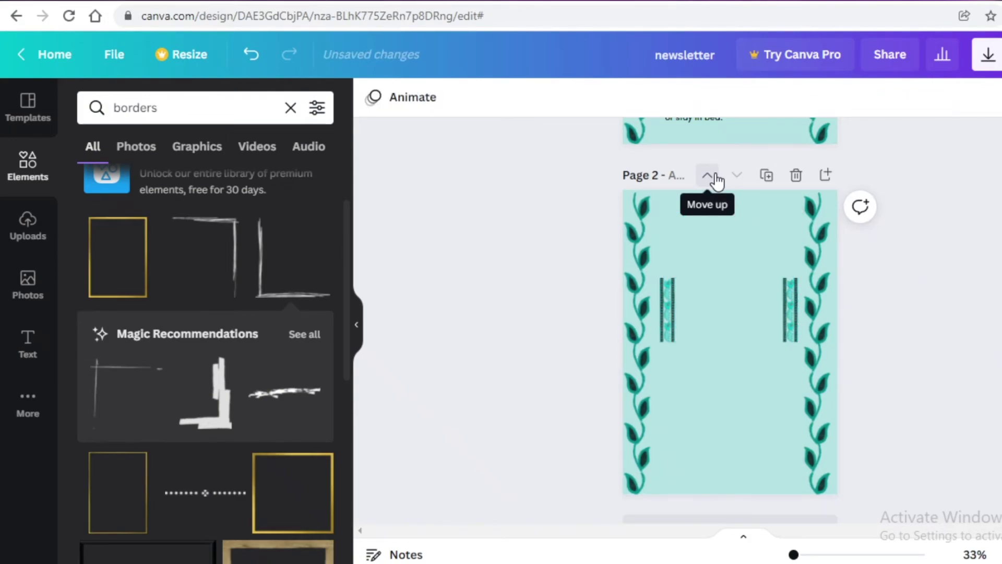
click(664, 319)
key(Delete)
click(789, 318)
key(Delete)
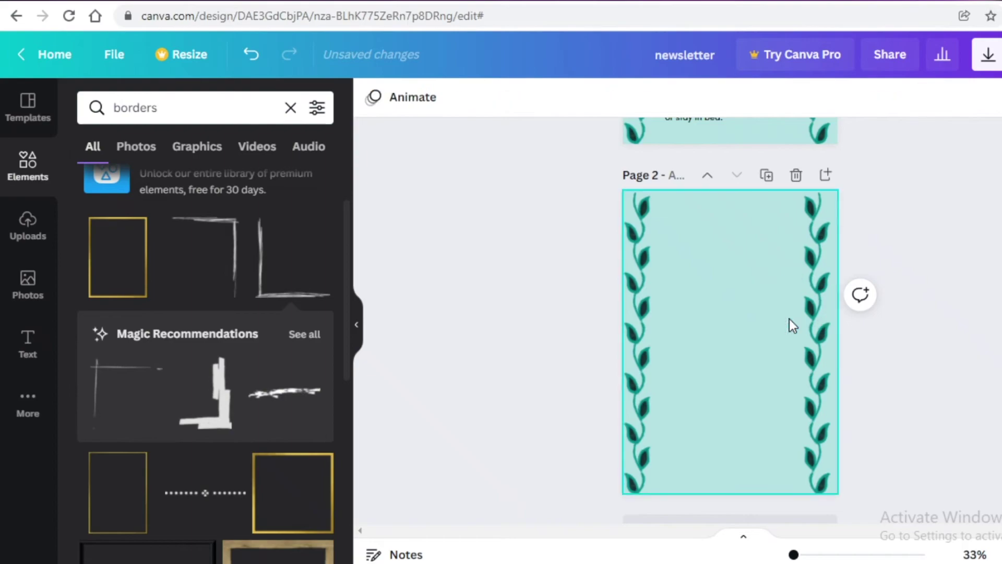
scroll(193, 364, up, 2)
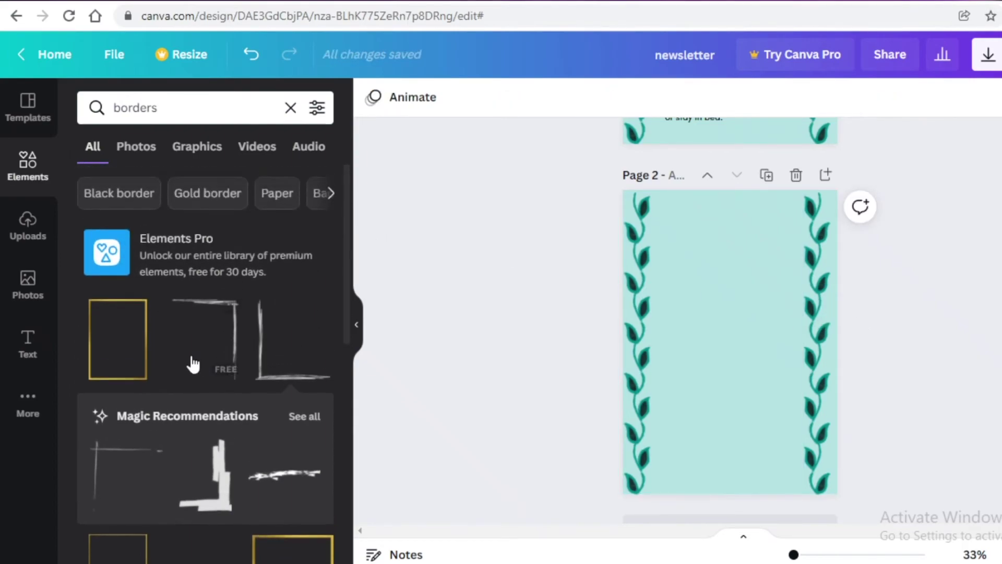
- Add the 'Now that your eyes are open' quote preset and move it to page 2's top
click(54, 358)
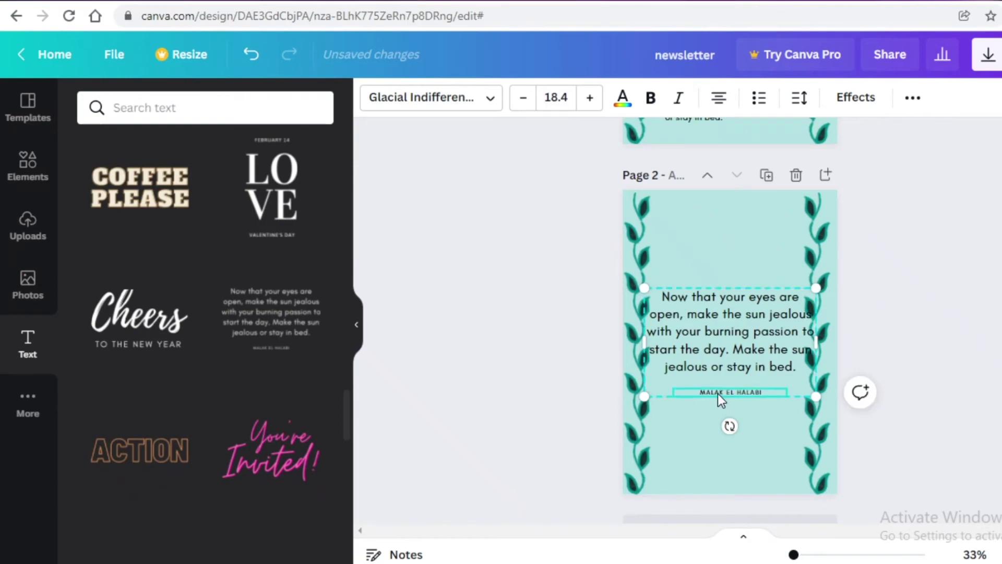
click(719, 389)
drag(743, 370, 733, 235)
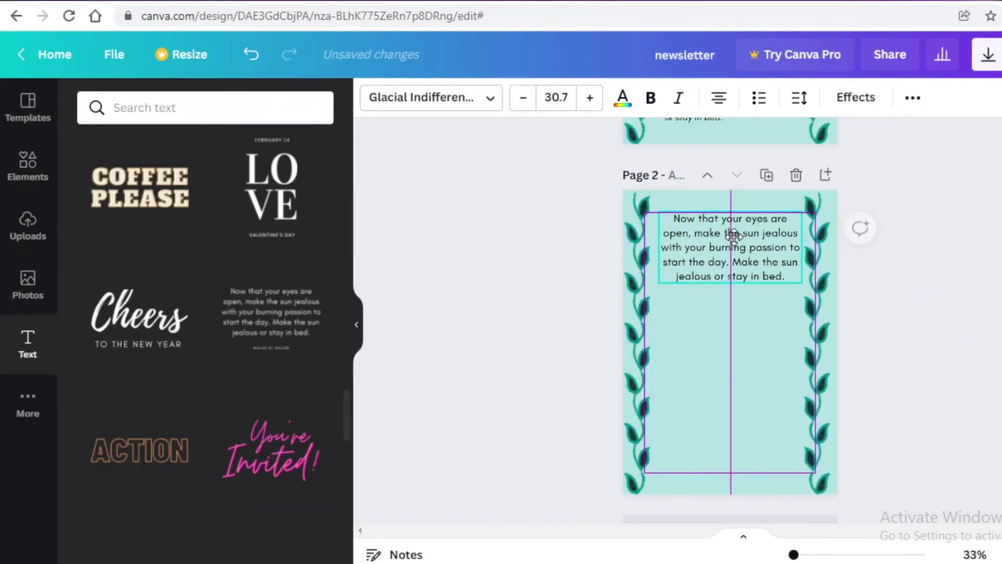
click(817, 349)
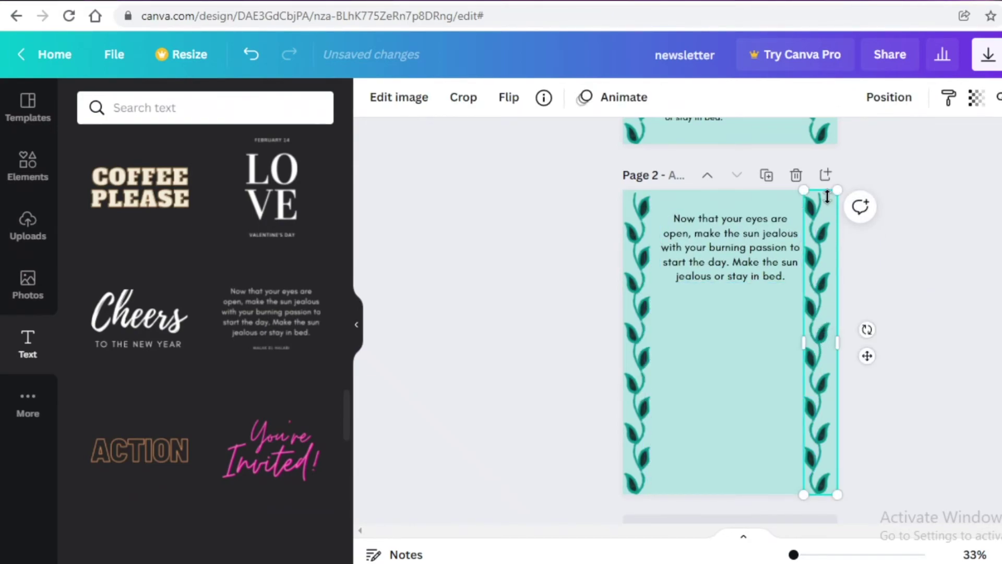
drag(700, 230, 699, 229)
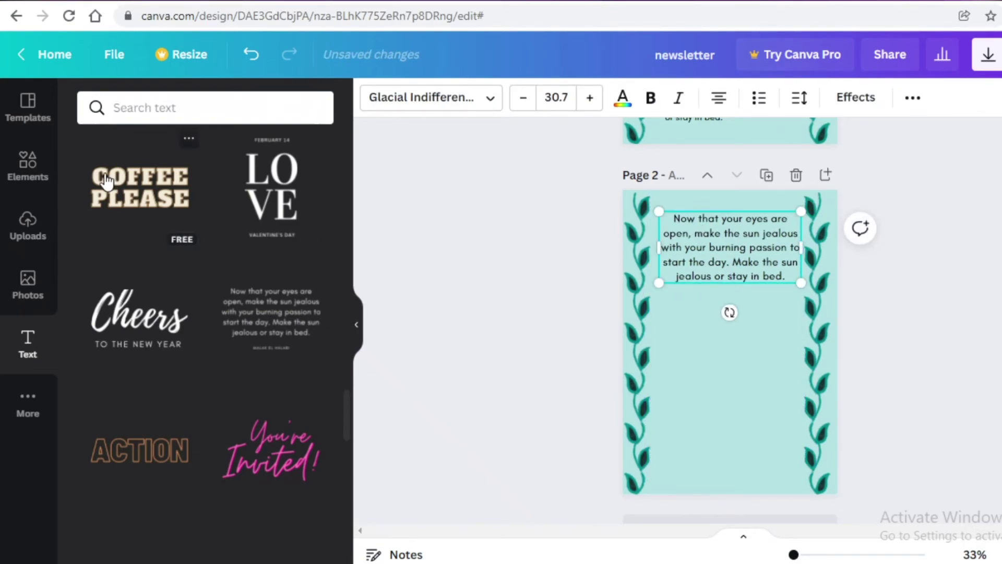
- Search the elements library for rectangles
click(27, 165)
click(286, 107)
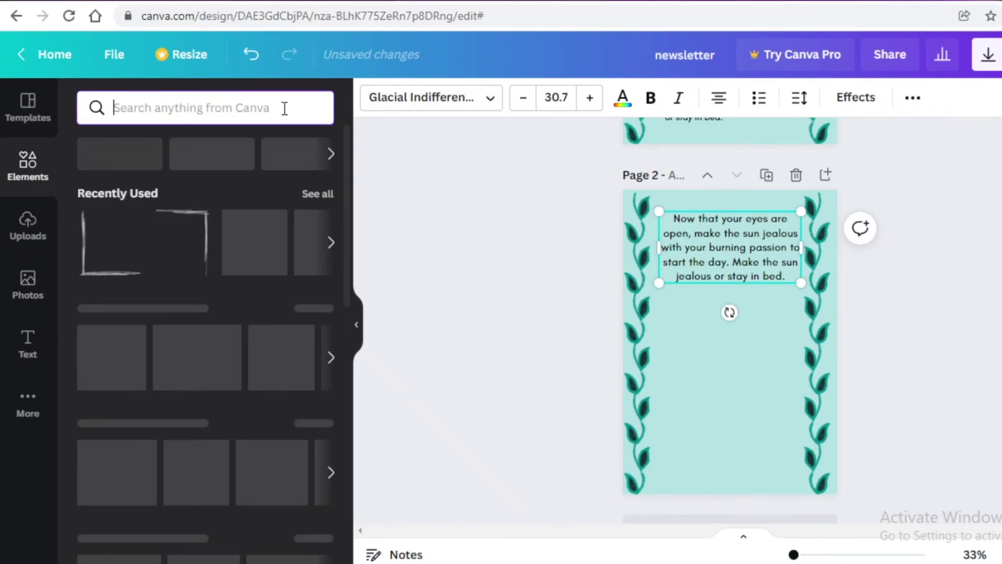
text(bo)
key(BackSpace)
key(BackSpace)
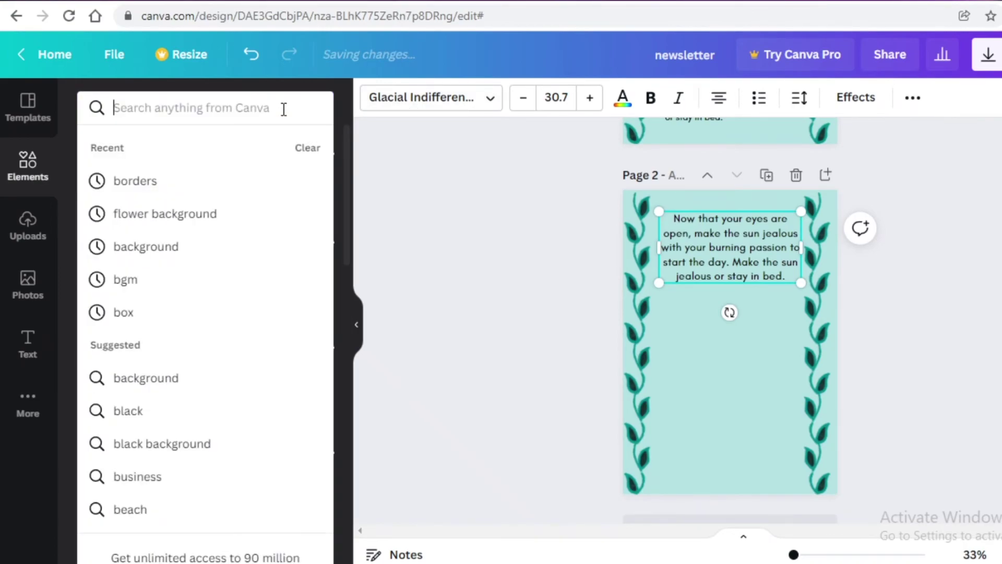
text(recy)
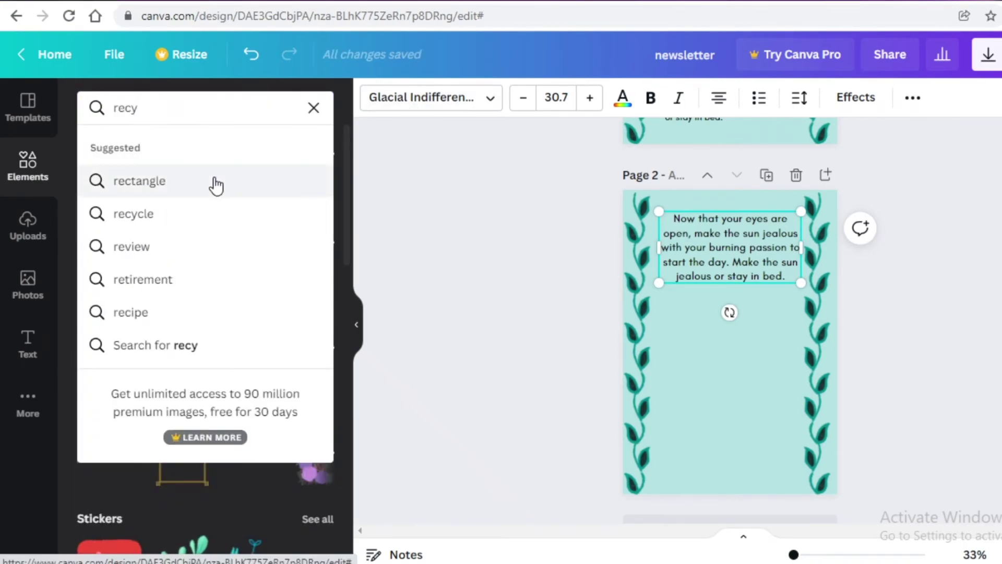
click(216, 186)
scroll(225, 292, down, 8)
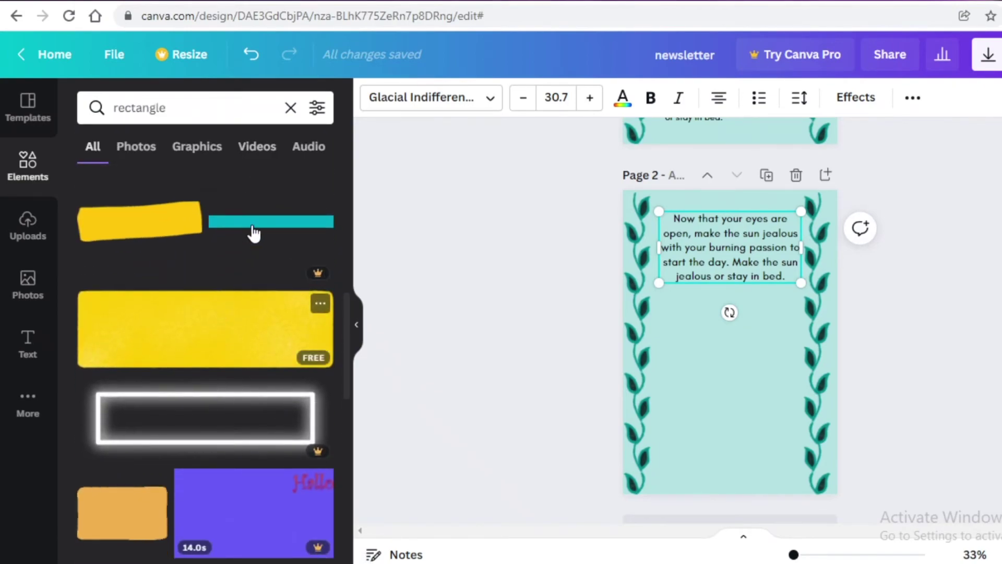
scroll(226, 347, down, 6)
scroll(96, 287, up, 3)
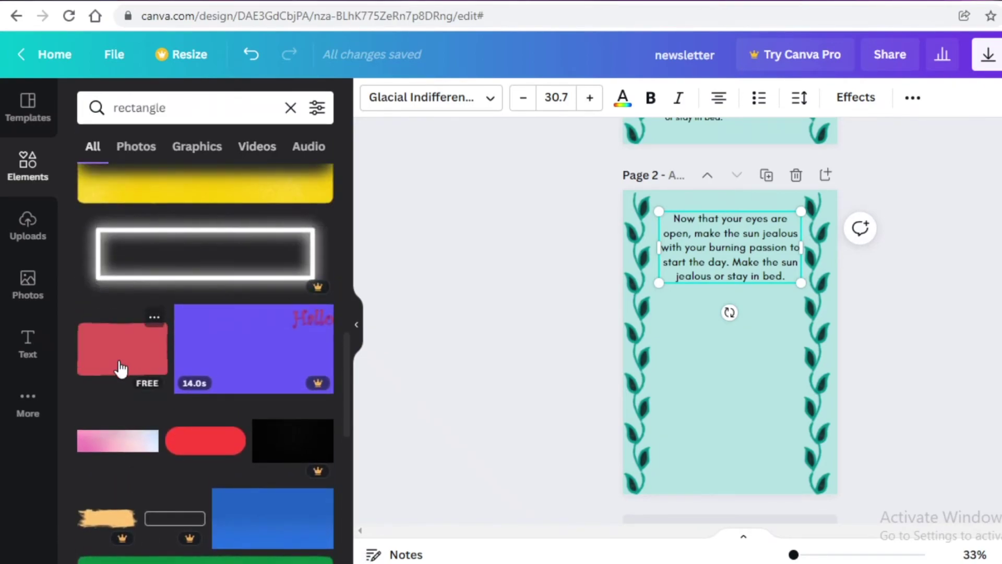
scroll(120, 365, up, 2)
scroll(121, 364, down, 5)
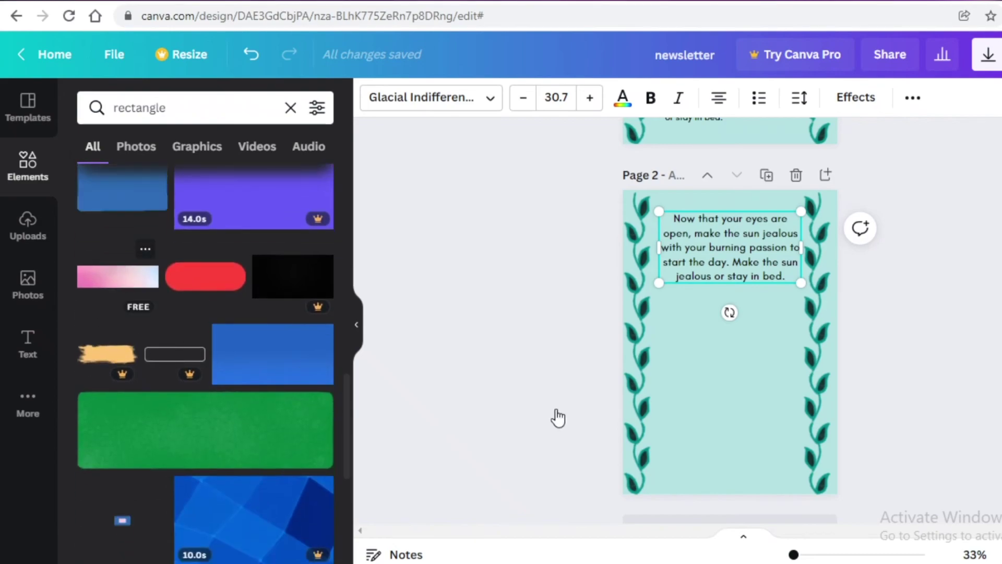
- Add the pink gradient rectangle to page 2, discarding a stray wavy gradient image
click(118, 276)
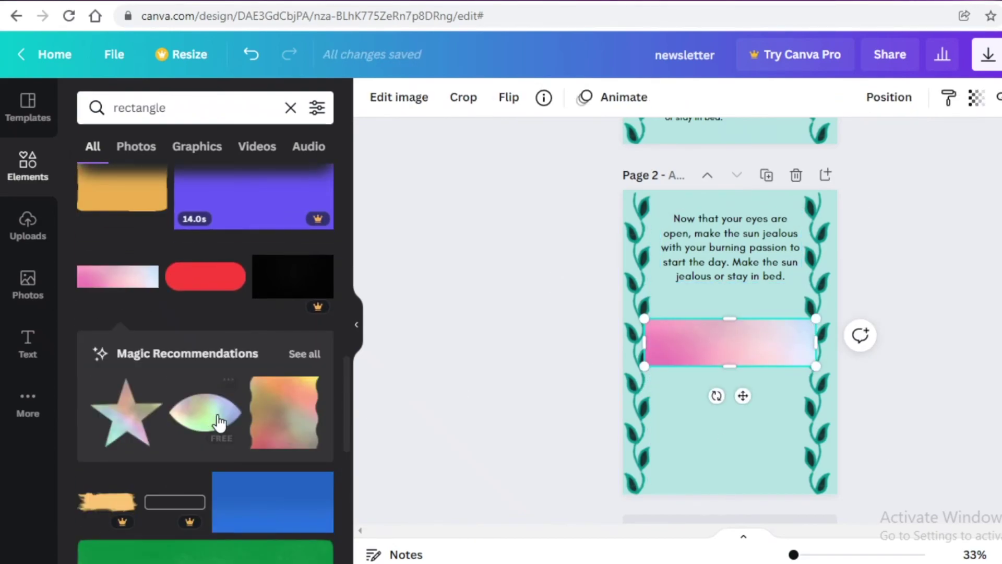
mouse_move(285, 412)
mouse_down()
mouse_move(704, 398)
mouse_move(651, 450)
mouse_move(704, 416)
mouse_move(675, 422)
mouse_up()
scroll(126, 228, up, 8)
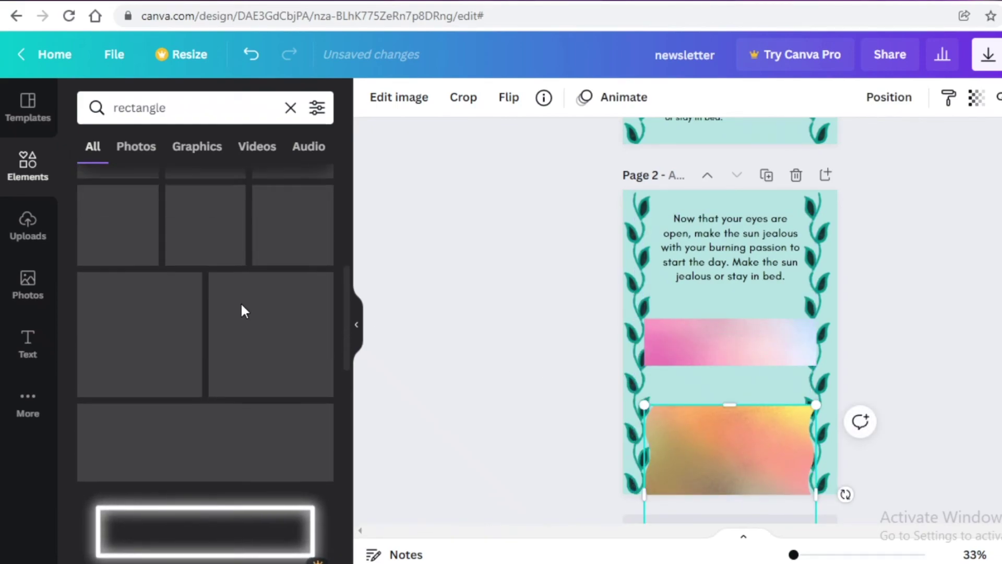
scroll(240, 302, down, 5)
scroll(246, 314, down, 5)
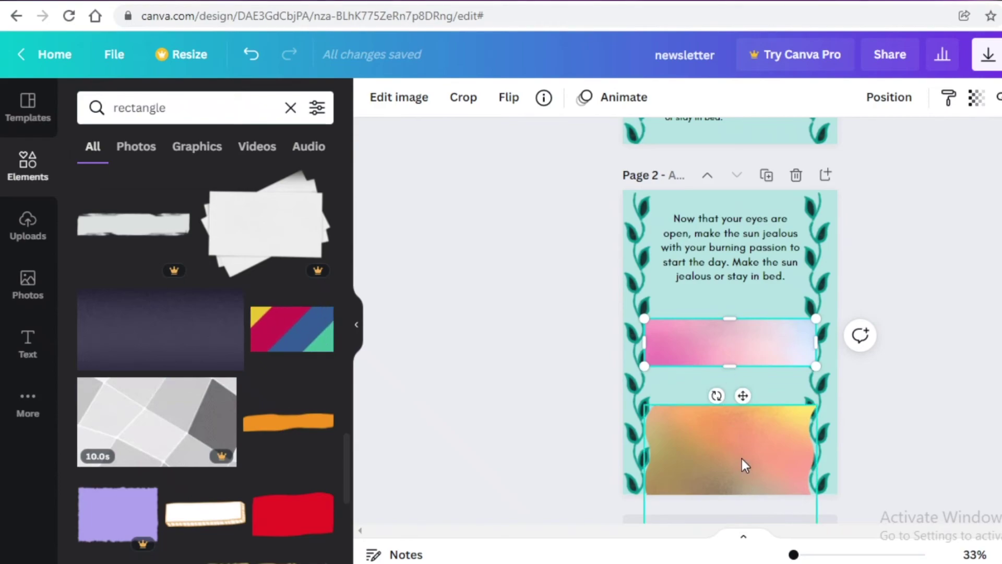
key(Delete)
- Resize the pink gradient rectangle and position it just below the quote
click(773, 347)
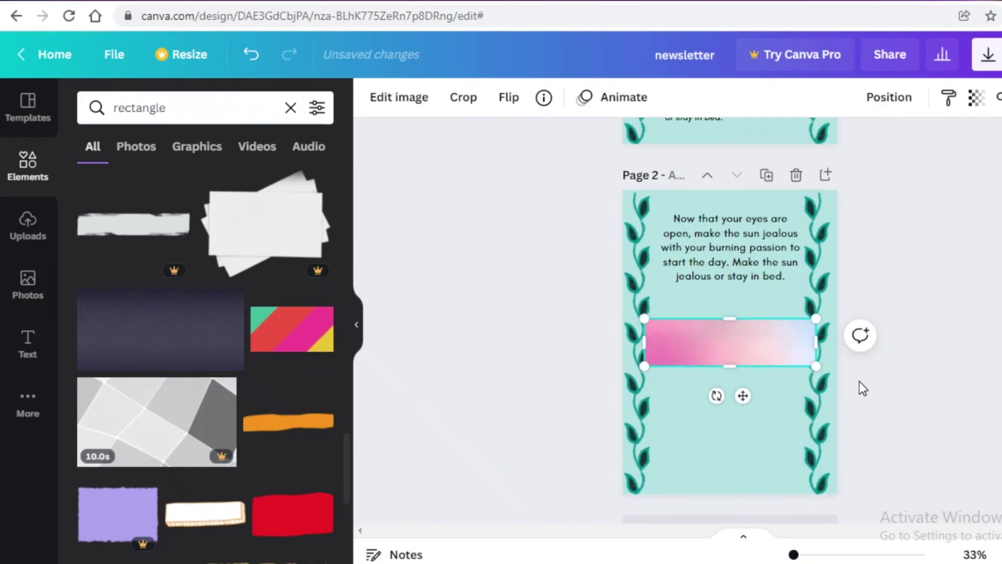
drag(816, 342, 781, 341)
drag(718, 347, 712, 321)
drag(784, 319, 904, 322)
mouse_move(794, 316)
mouse_down()
mouse_move(723, 313)
mouse_move(787, 313)
mouse_up()
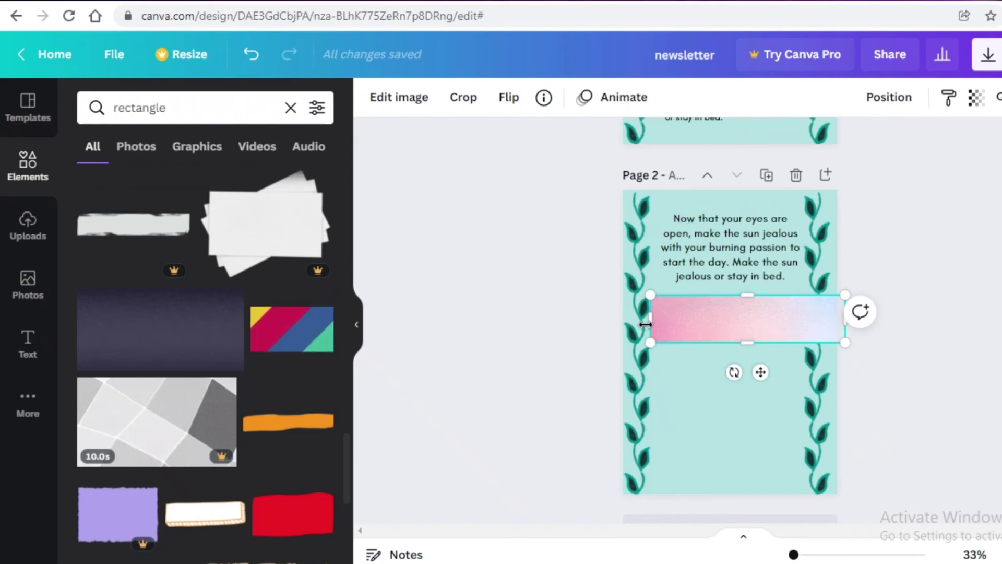
drag(645, 324, 720, 377)
- Duplicate the rectangle below the original and narrow both boxes to width 7
key(ctrl+d)
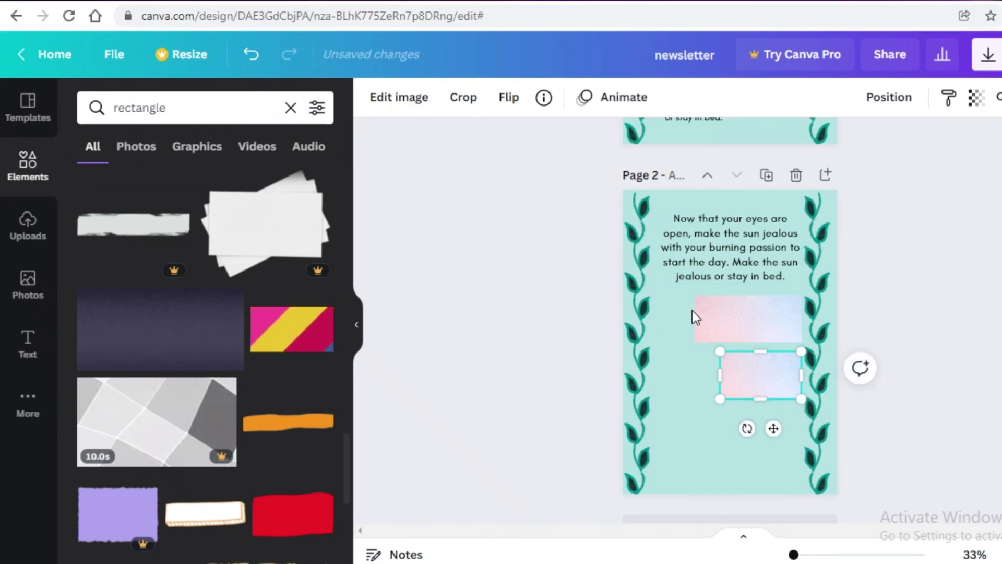
click(699, 320)
drag(694, 318, 726, 320)
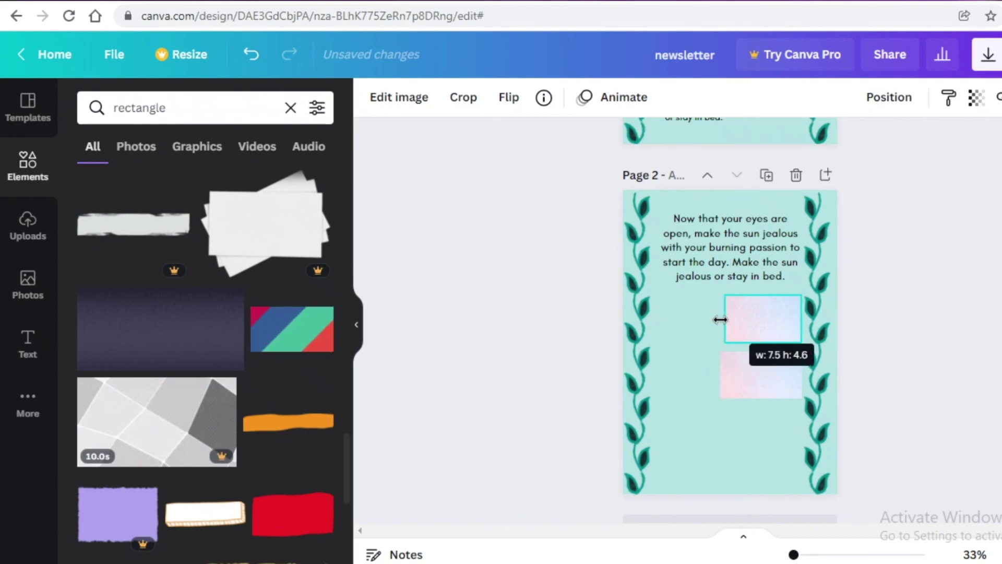
click(723, 381)
drag(721, 374, 728, 373)
click(720, 298)
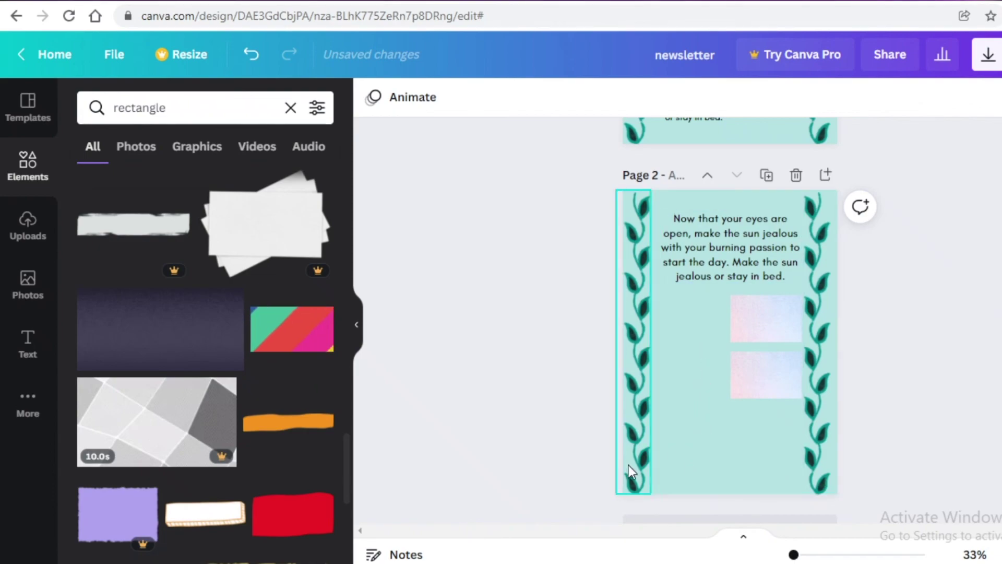
- Scroll between page 2's quote and pastel boxes and page 1's March Newsletter heading to review both pages
scroll(631, 360, down, 2)
scroll(725, 386, up, 3)
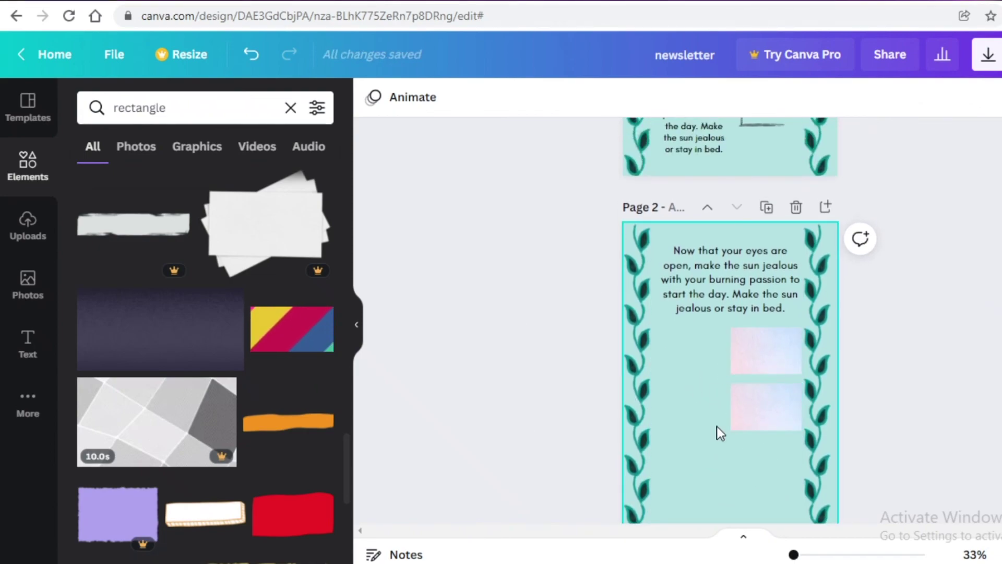
scroll(670, 347, down, 3)
scroll(666, 339, up, 5)
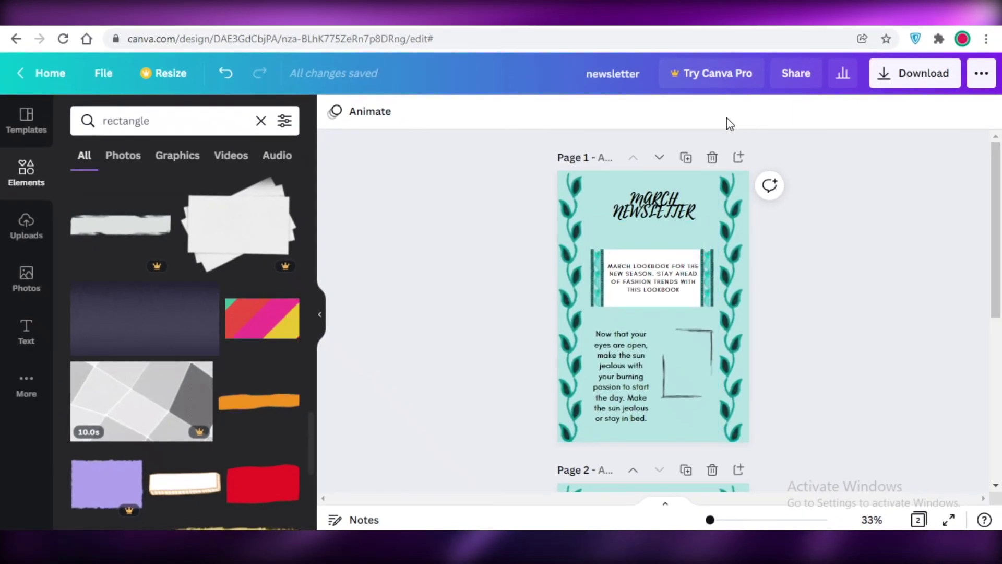
scroll(796, 293, down, 6)
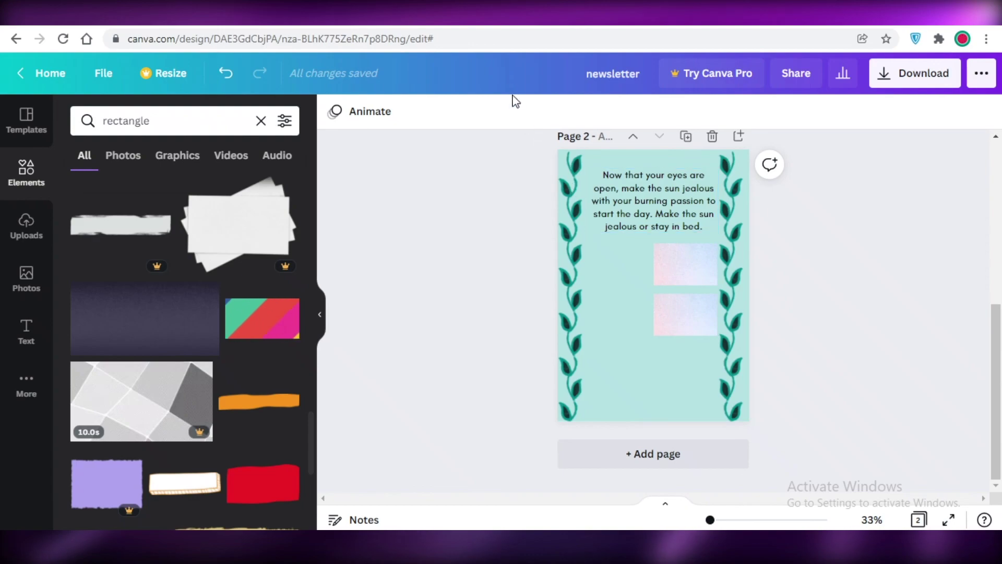
scroll(604, 250, up, 5)
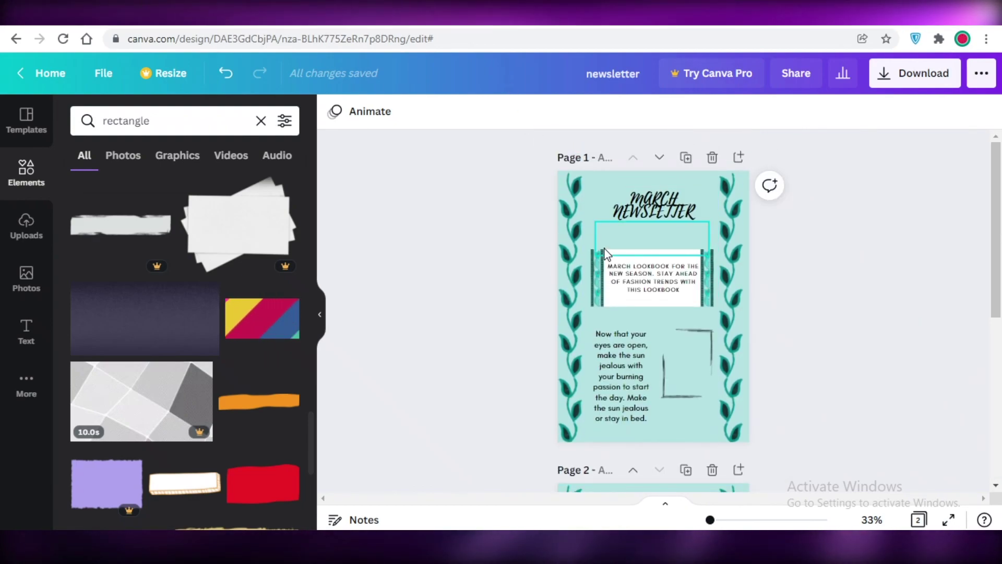